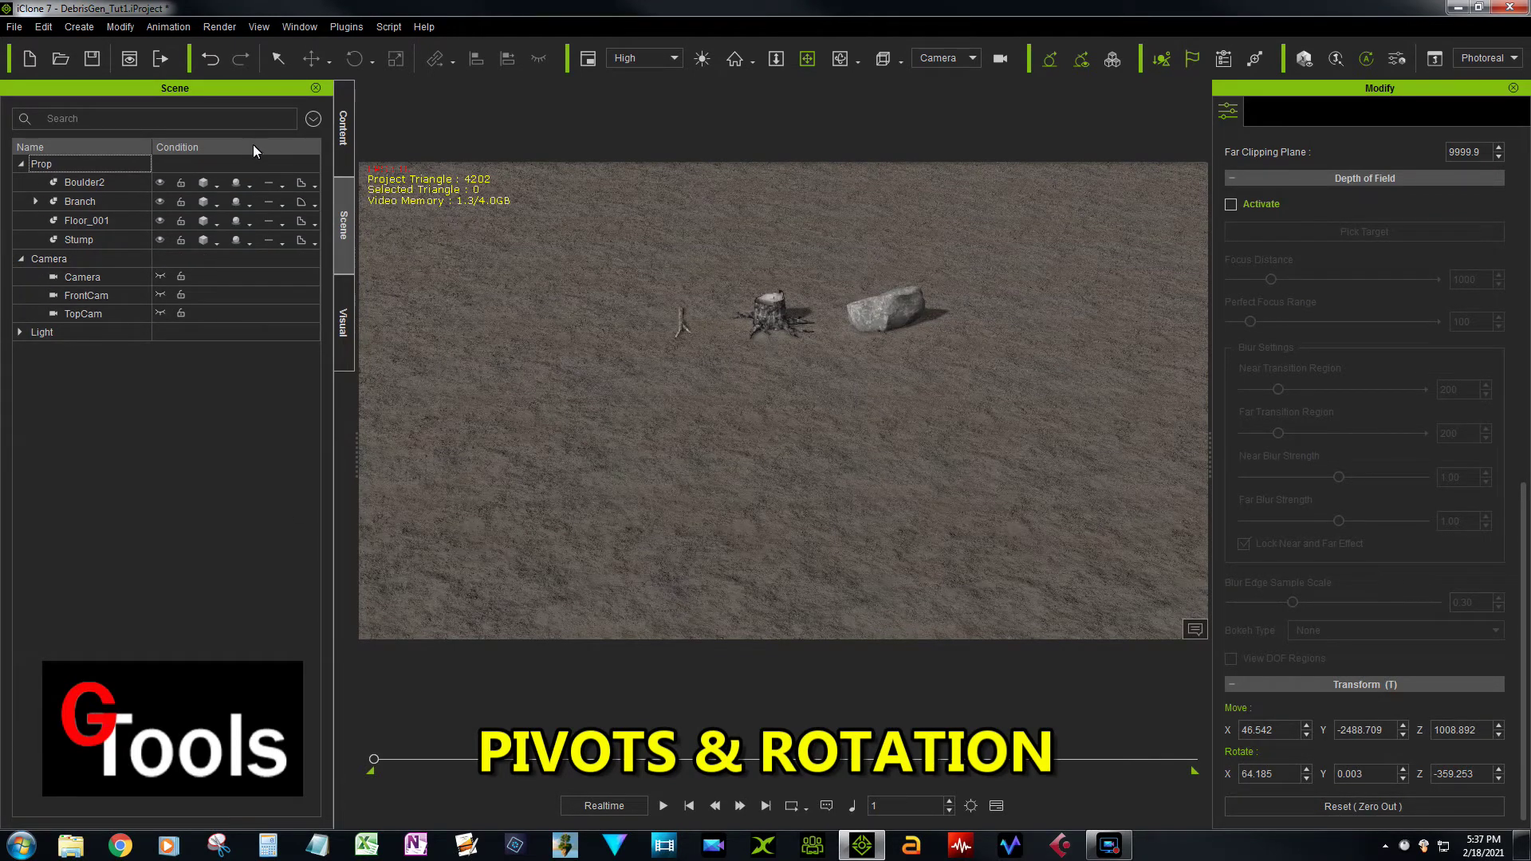
# Launch the G-Tools Debris Generator from the Plugins menu and move its dialog to the left.
pyautogui.click(346, 26)
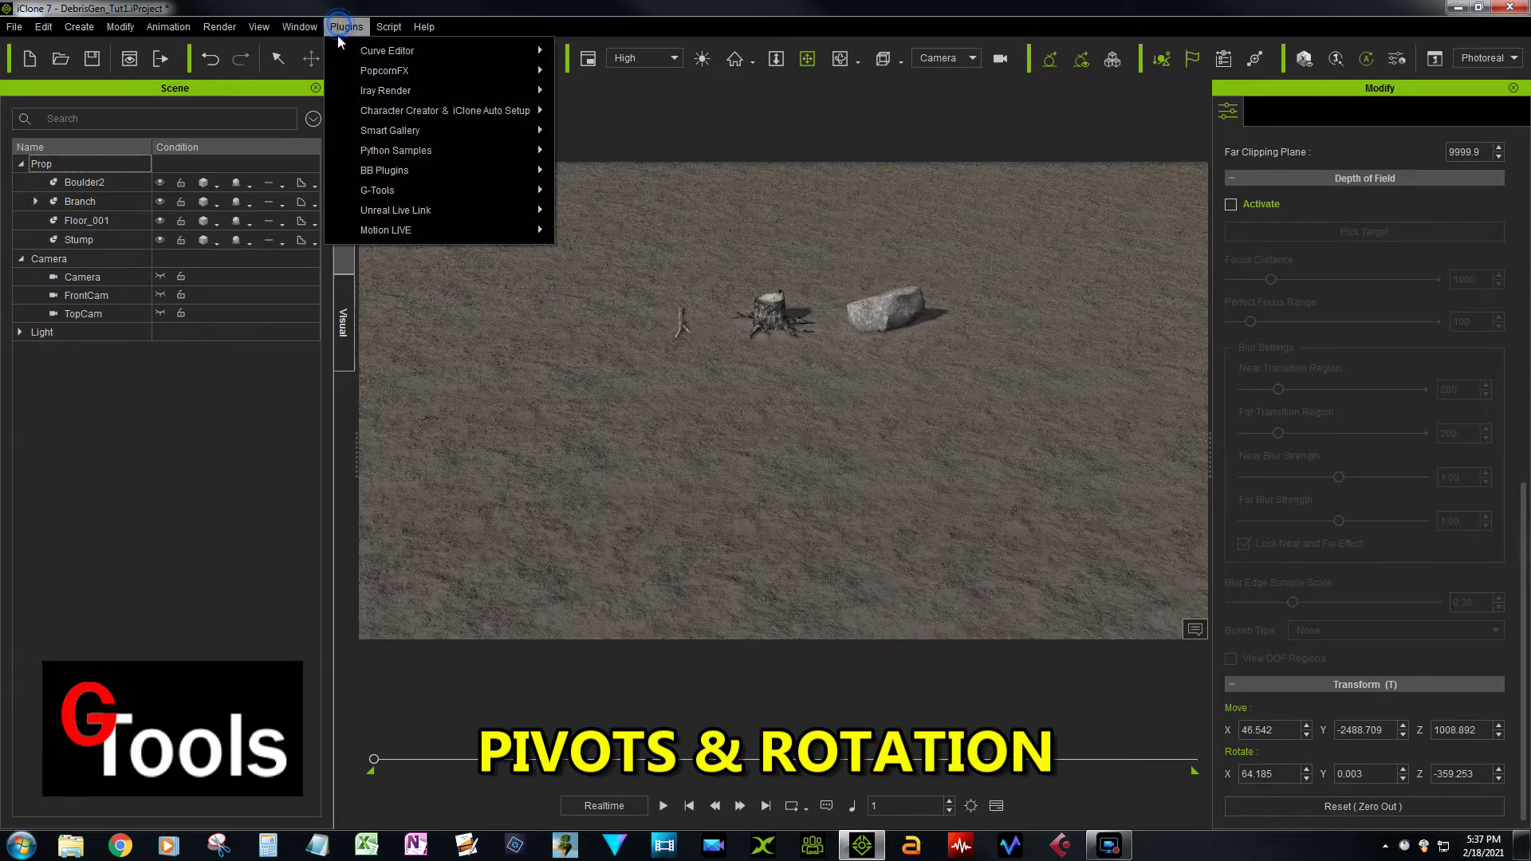
pyautogui.moveTo(379, 191)
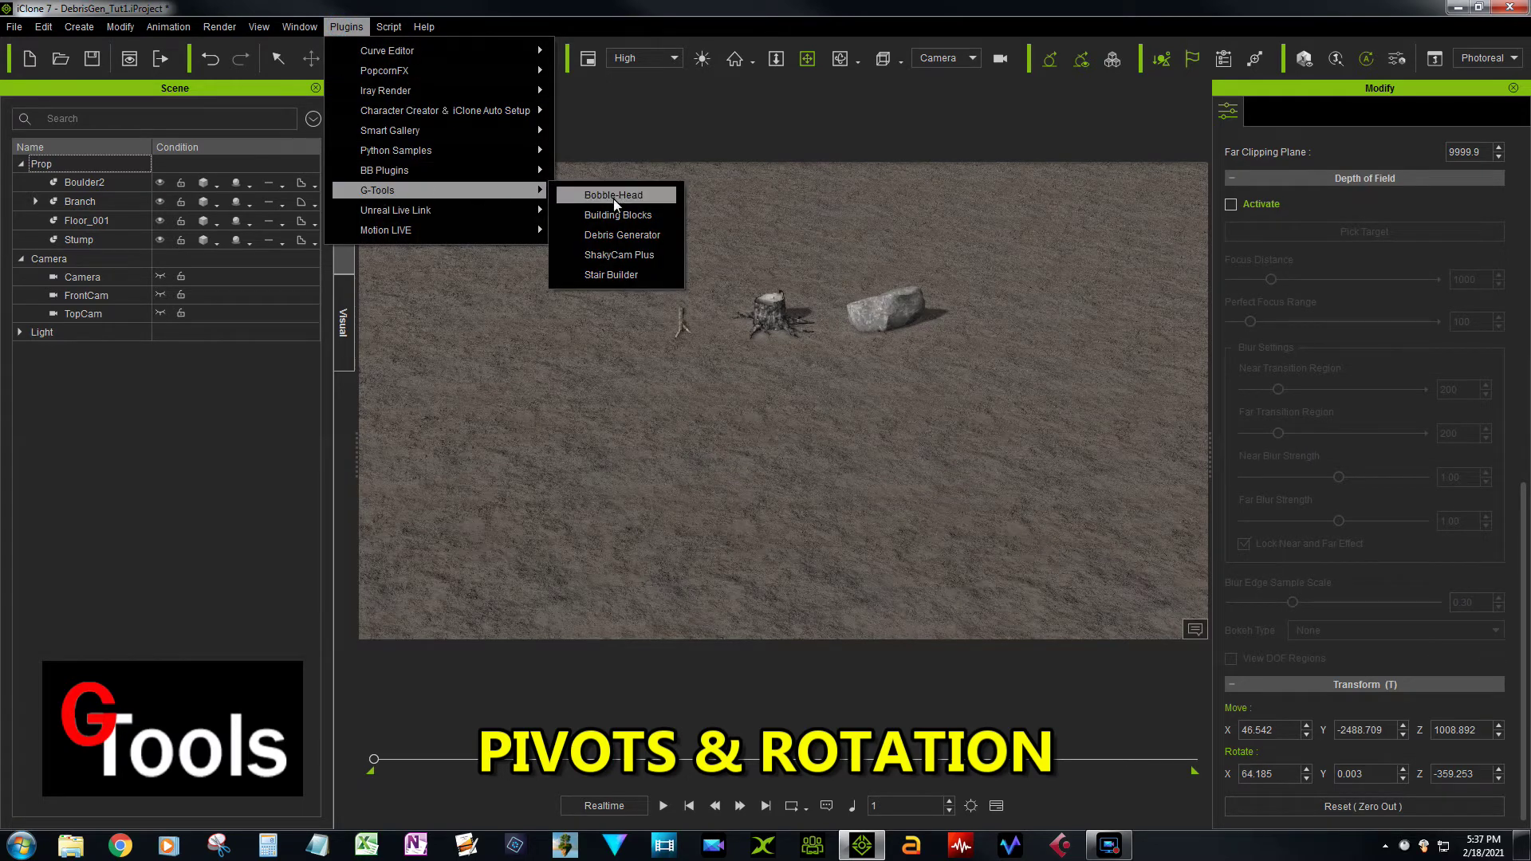
pyautogui.click(622, 235)
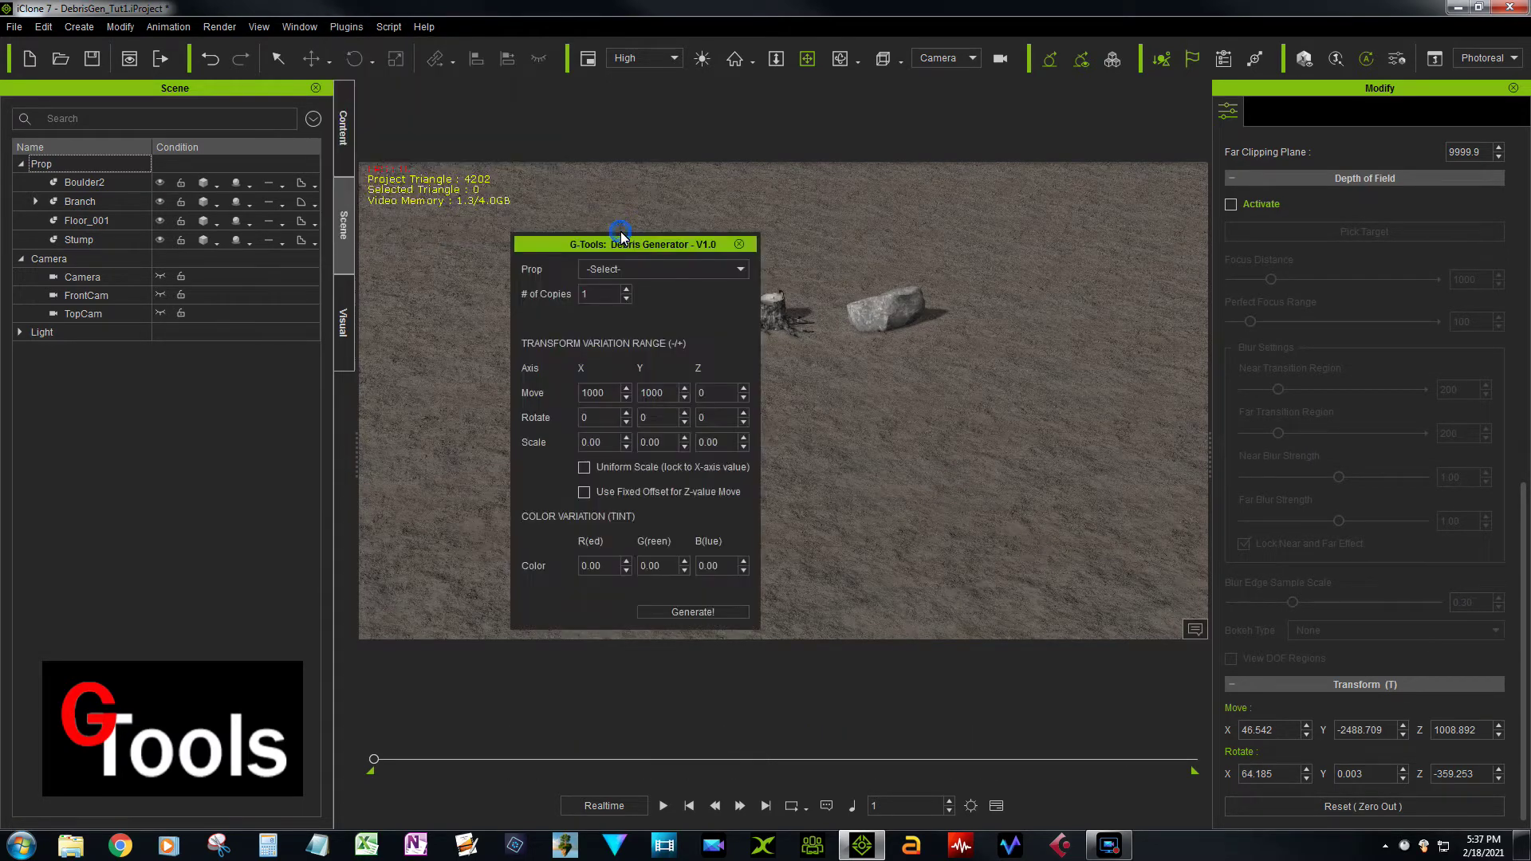
pyautogui.moveTo(633, 237); pyautogui.dragTo(465, 247)
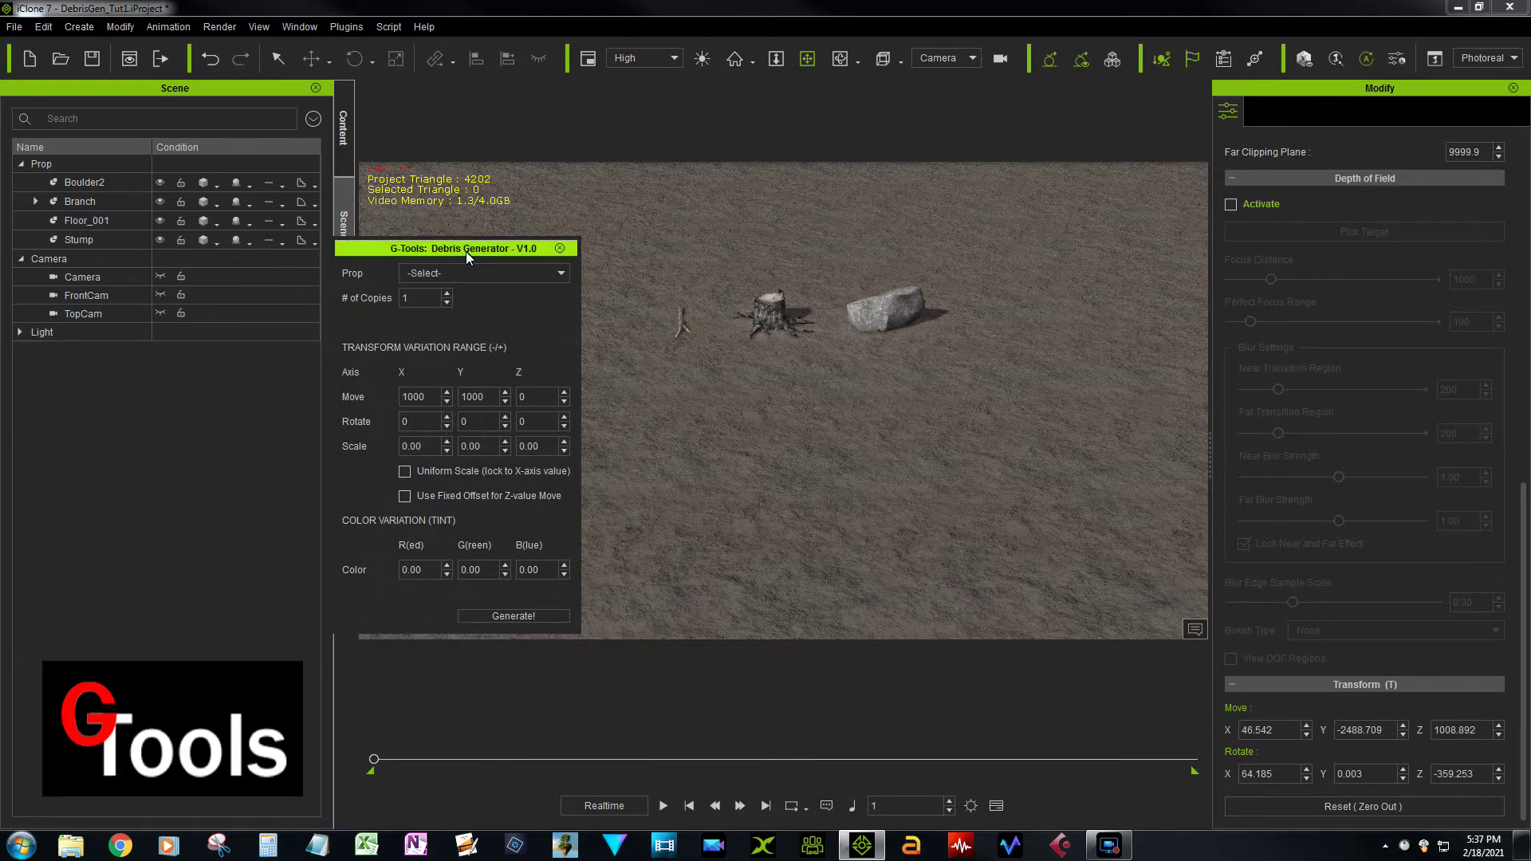
# Set the Debris Generator prop to Stump and view the scene through FrontCam.
pyautogui.click(501, 273)
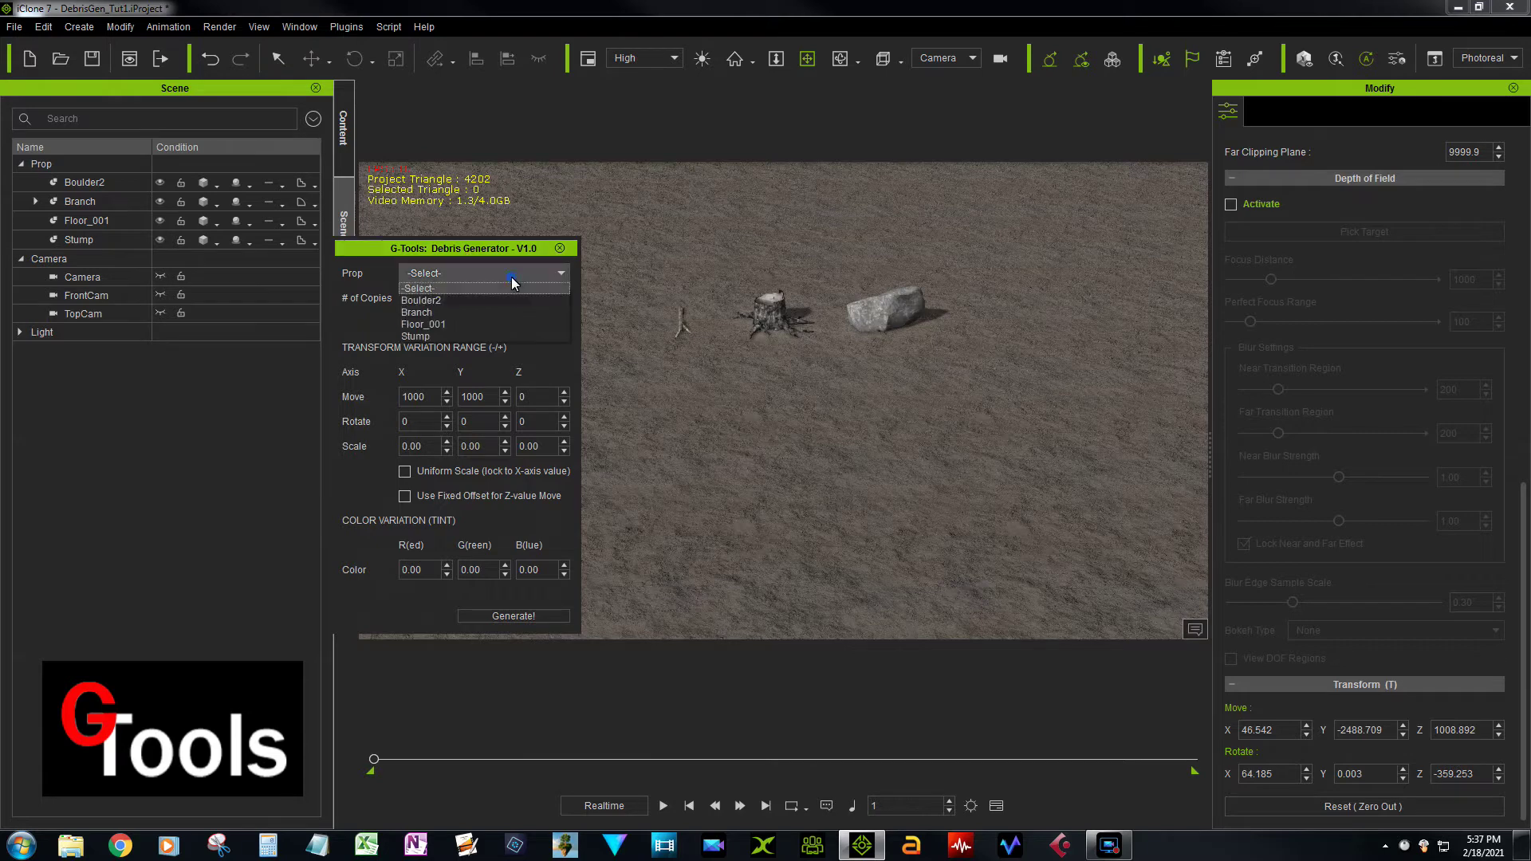
pyautogui.click(447, 337)
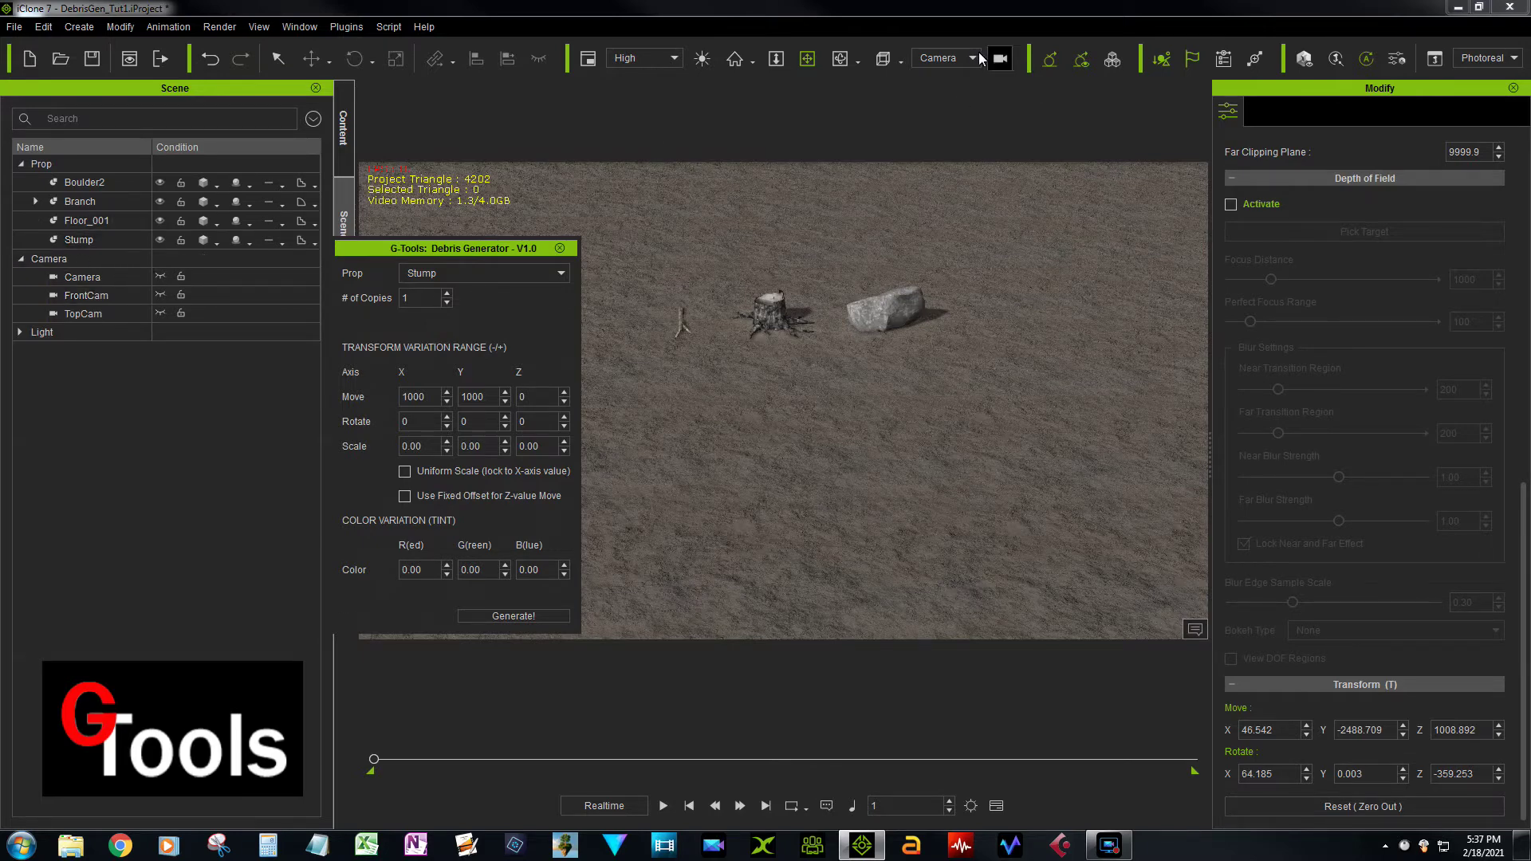
pyautogui.click(949, 62)
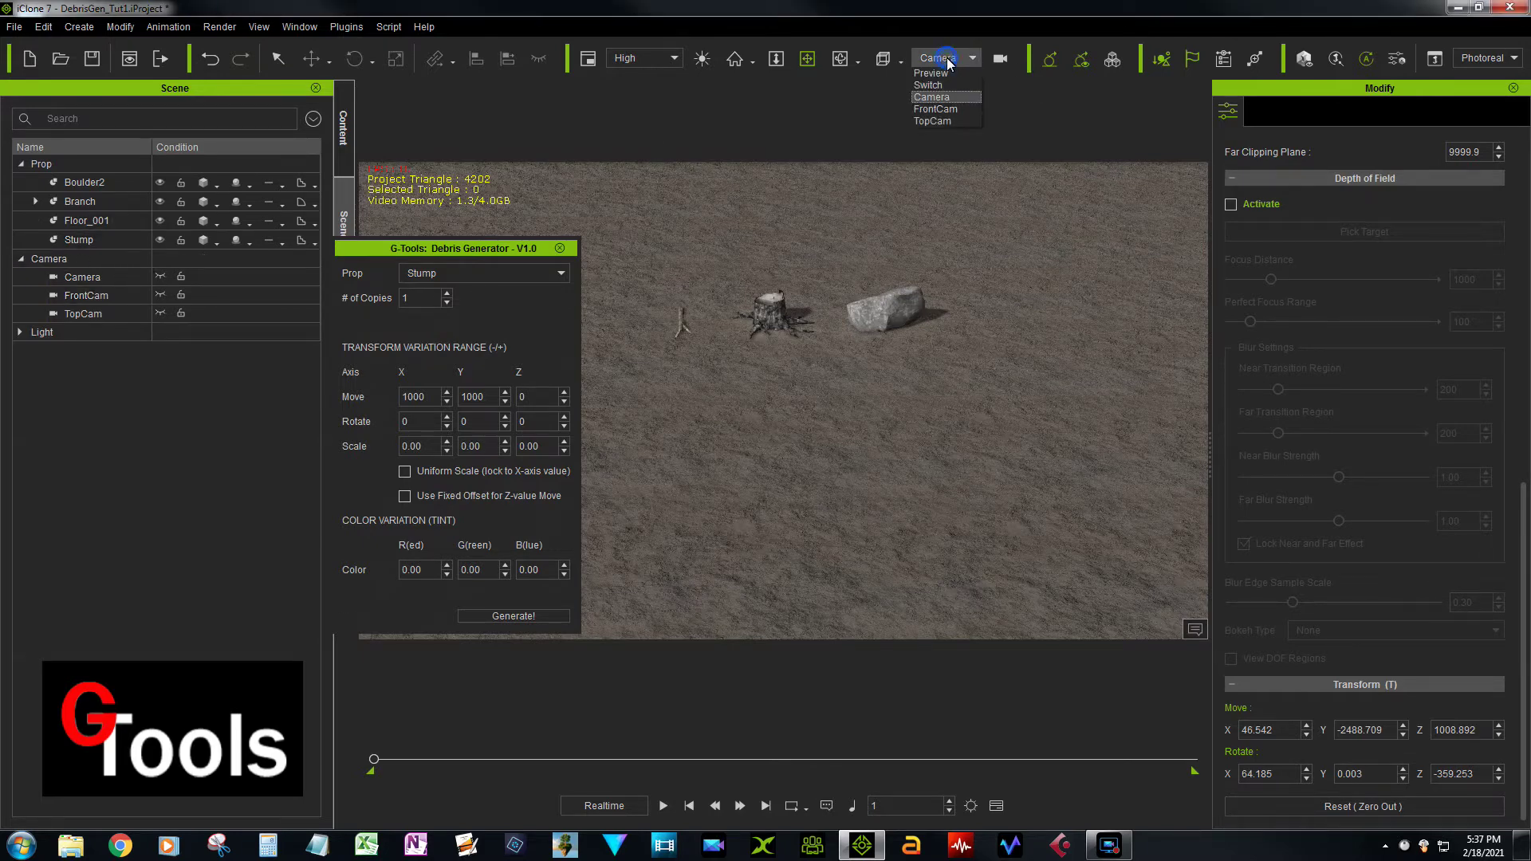
pyautogui.click(951, 110)
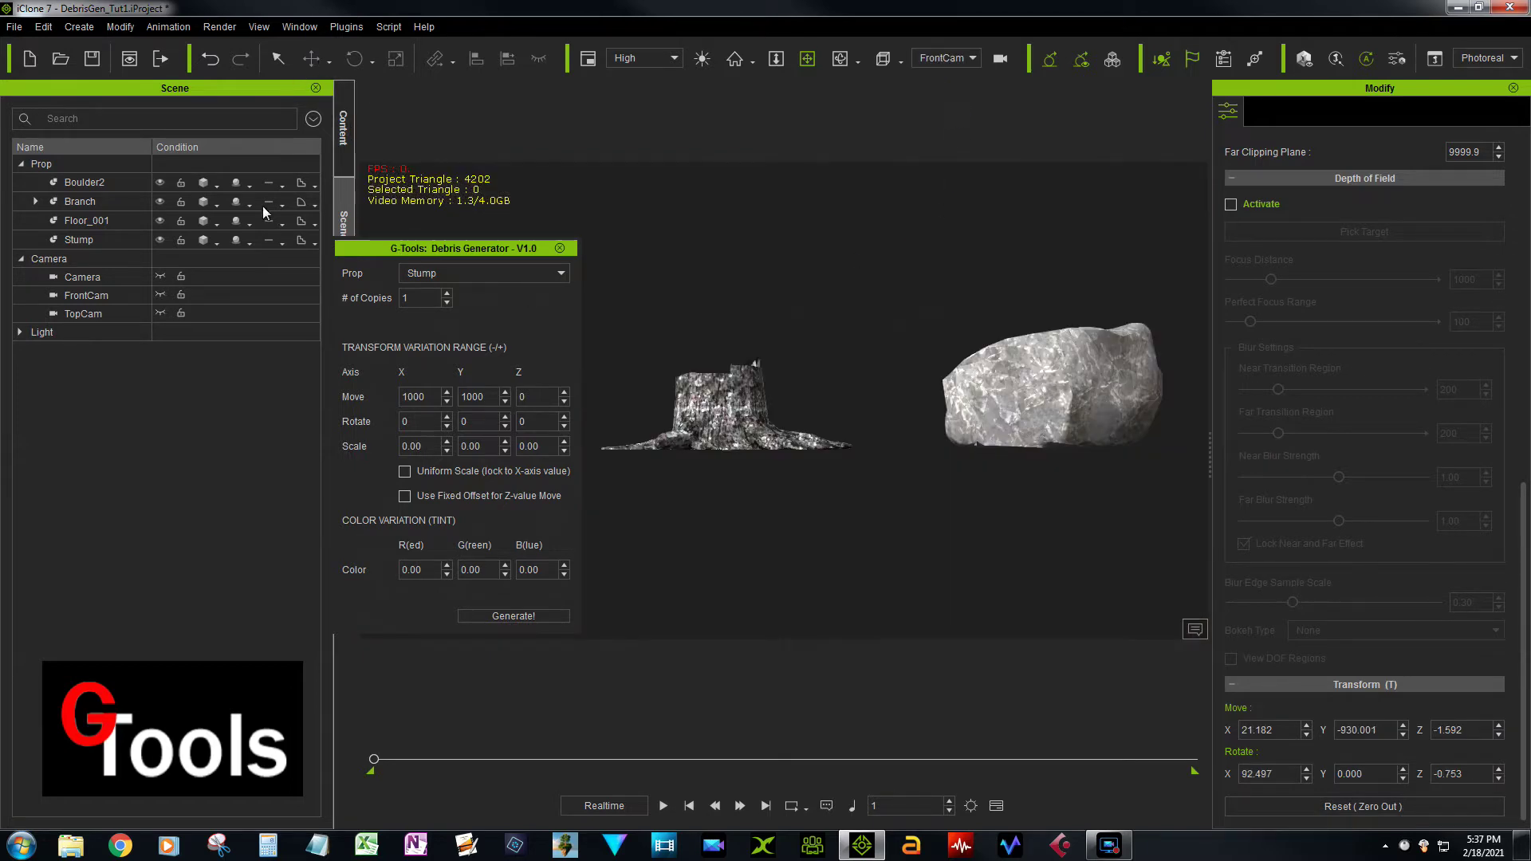
# Select Stump with the Move tool to check its base pivot from TopCam, then return to FrontCam.
pyautogui.click(94, 239)
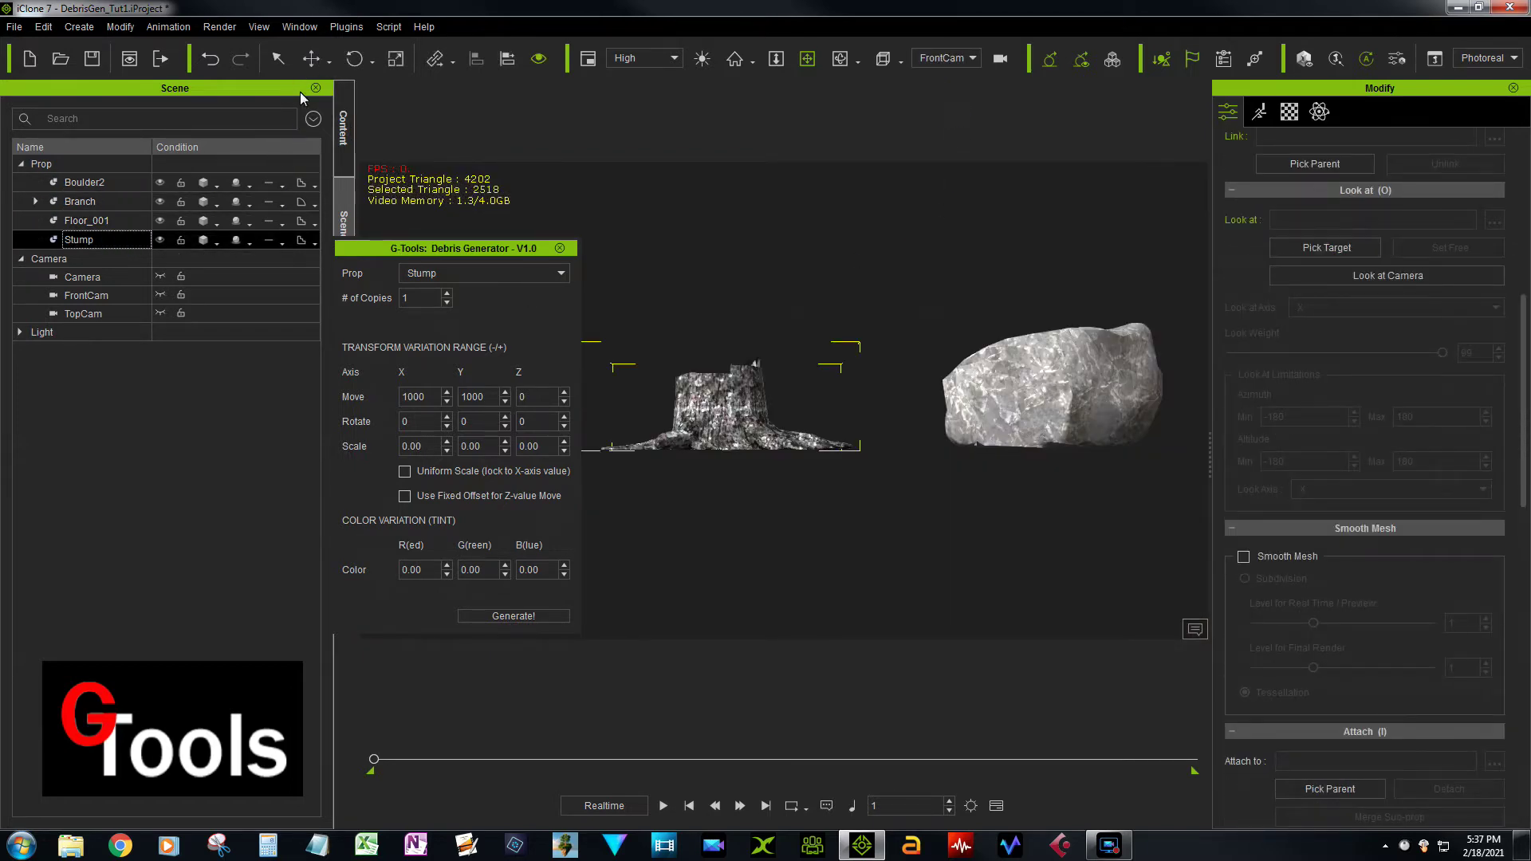
pyautogui.click(311, 58)
pyautogui.click(952, 59)
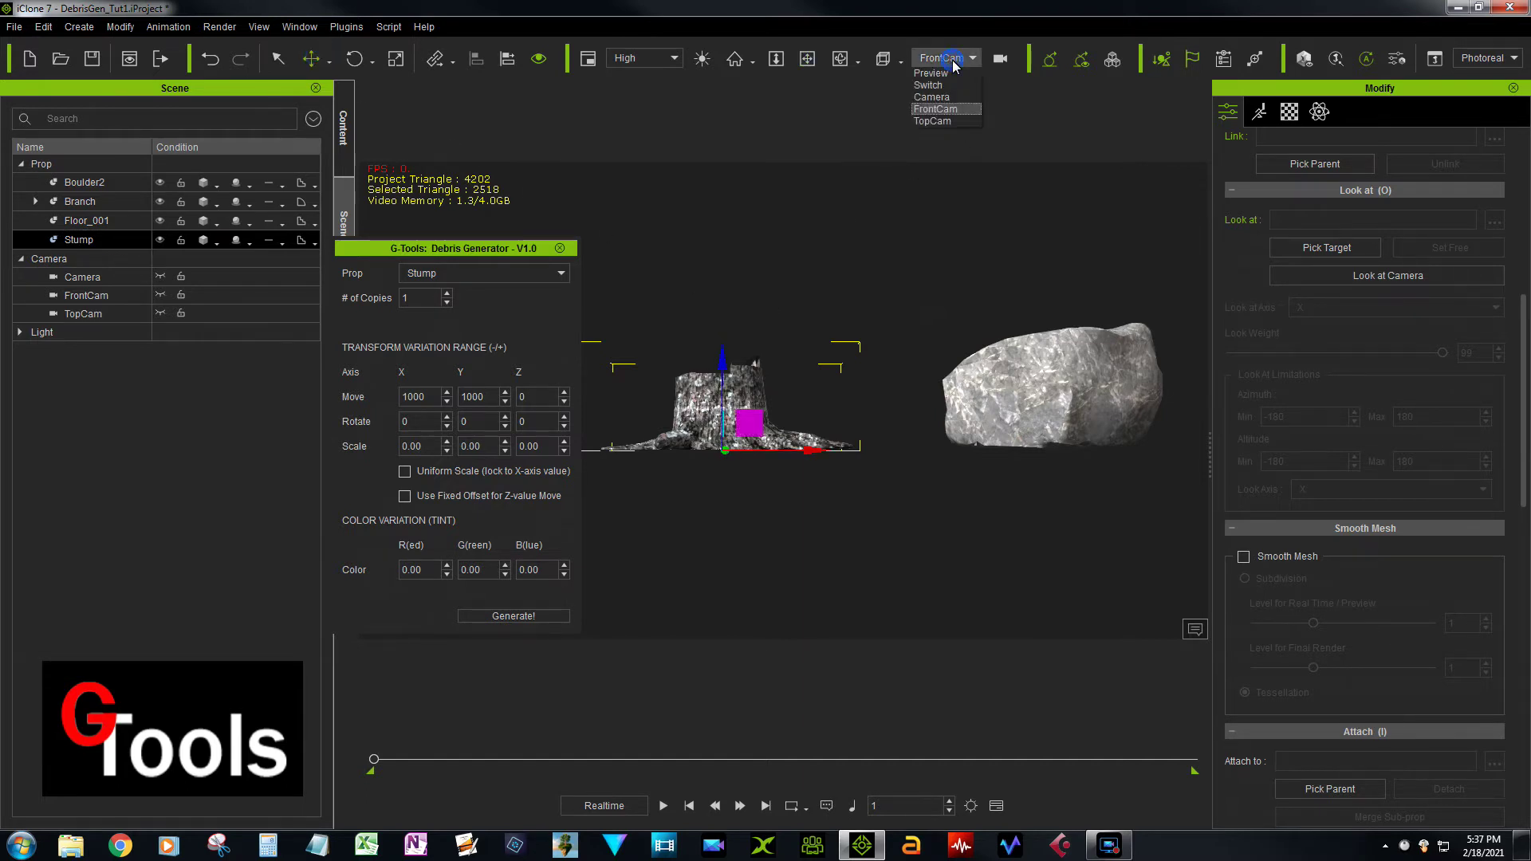
pyautogui.click(935, 121)
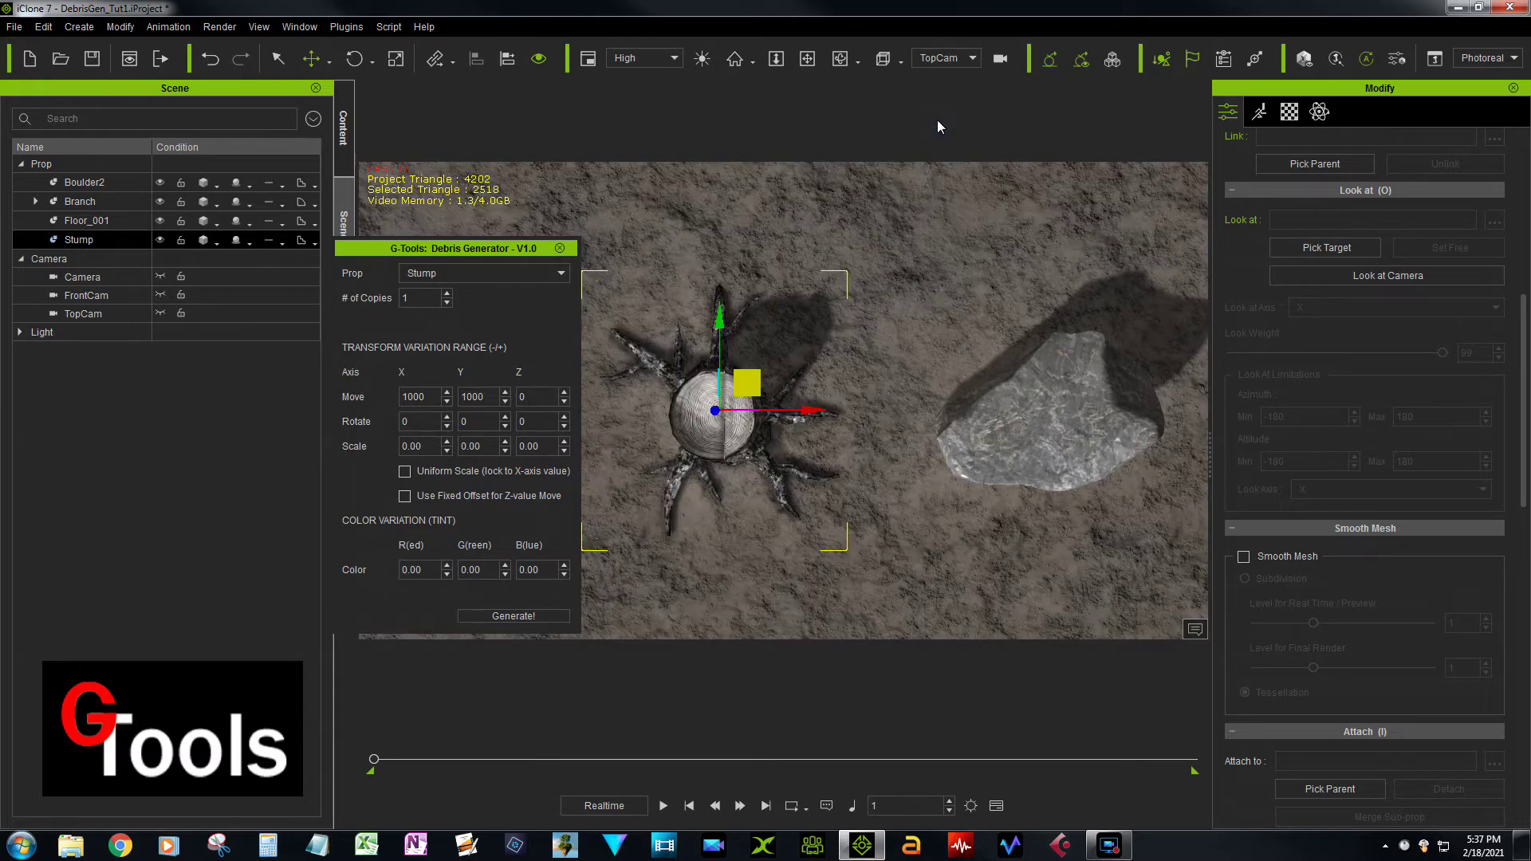
pyautogui.click(954, 58)
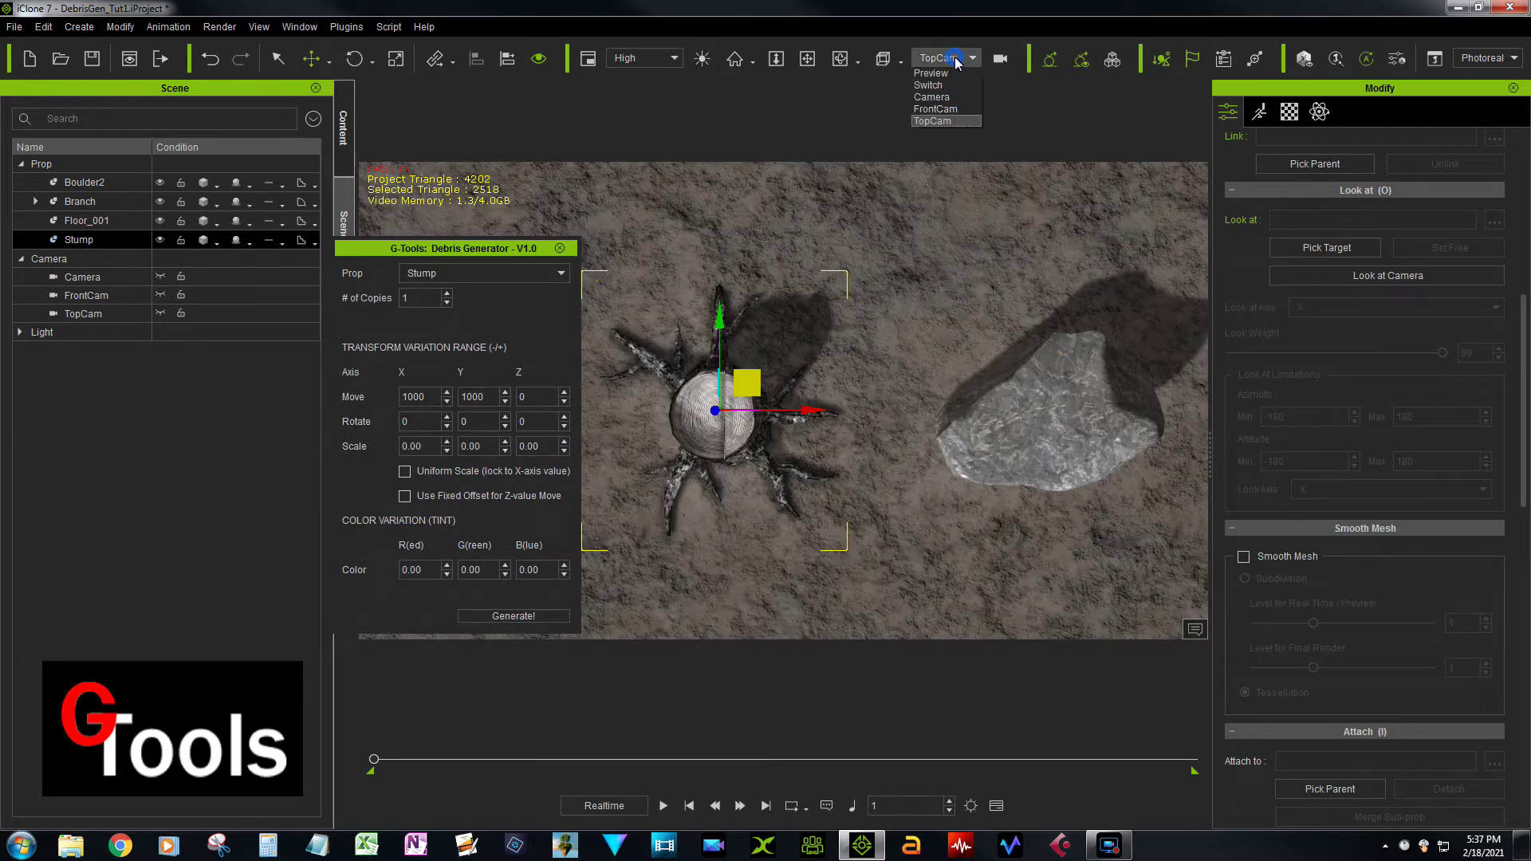
pyautogui.click(934, 108)
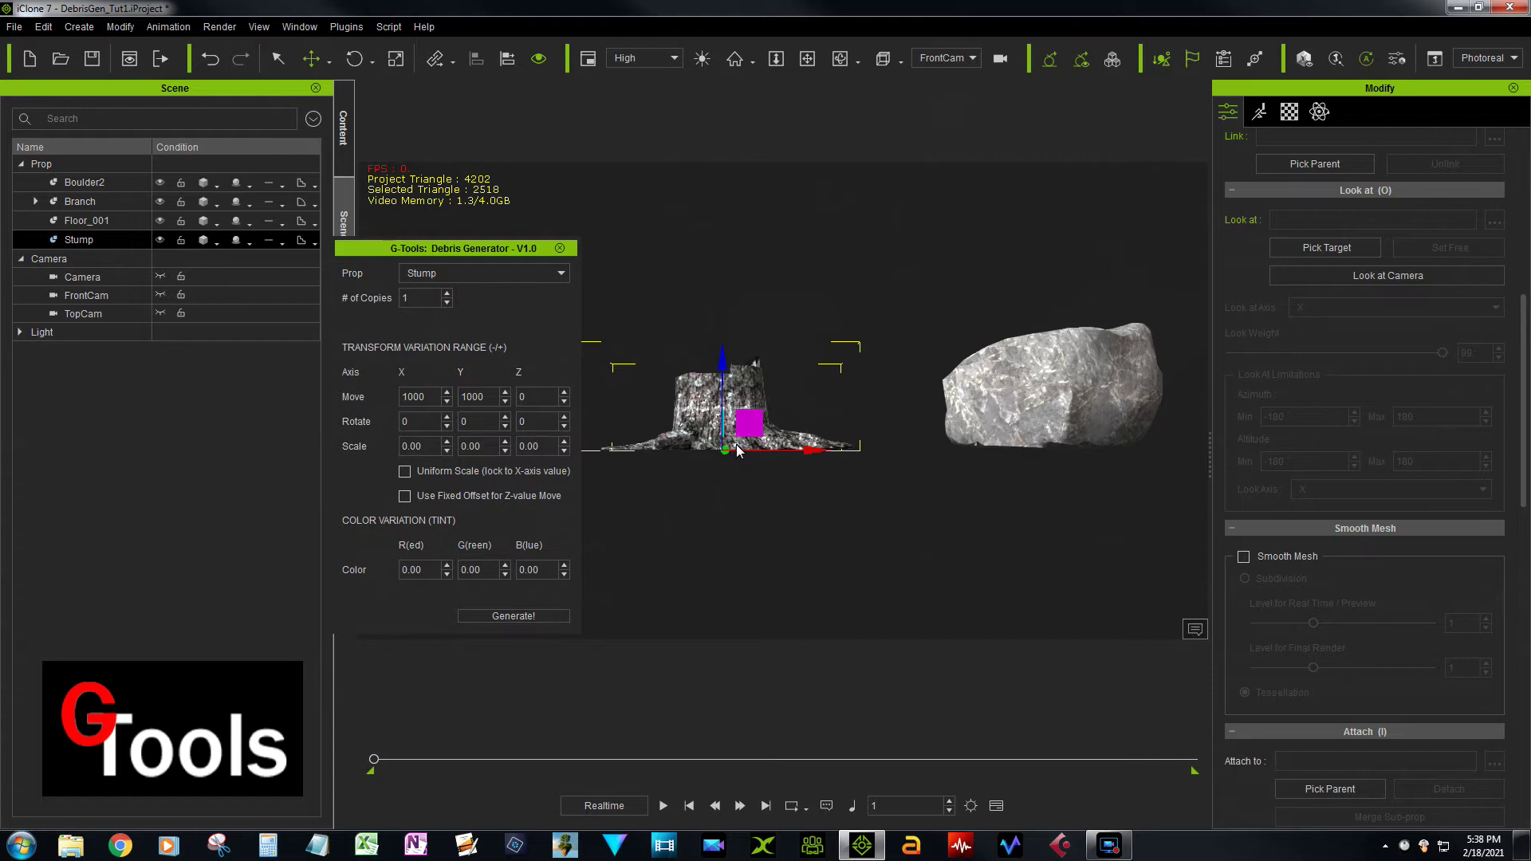
# Return to the main Camera view and set the number of copies to 10.
pyautogui.click(952, 57)
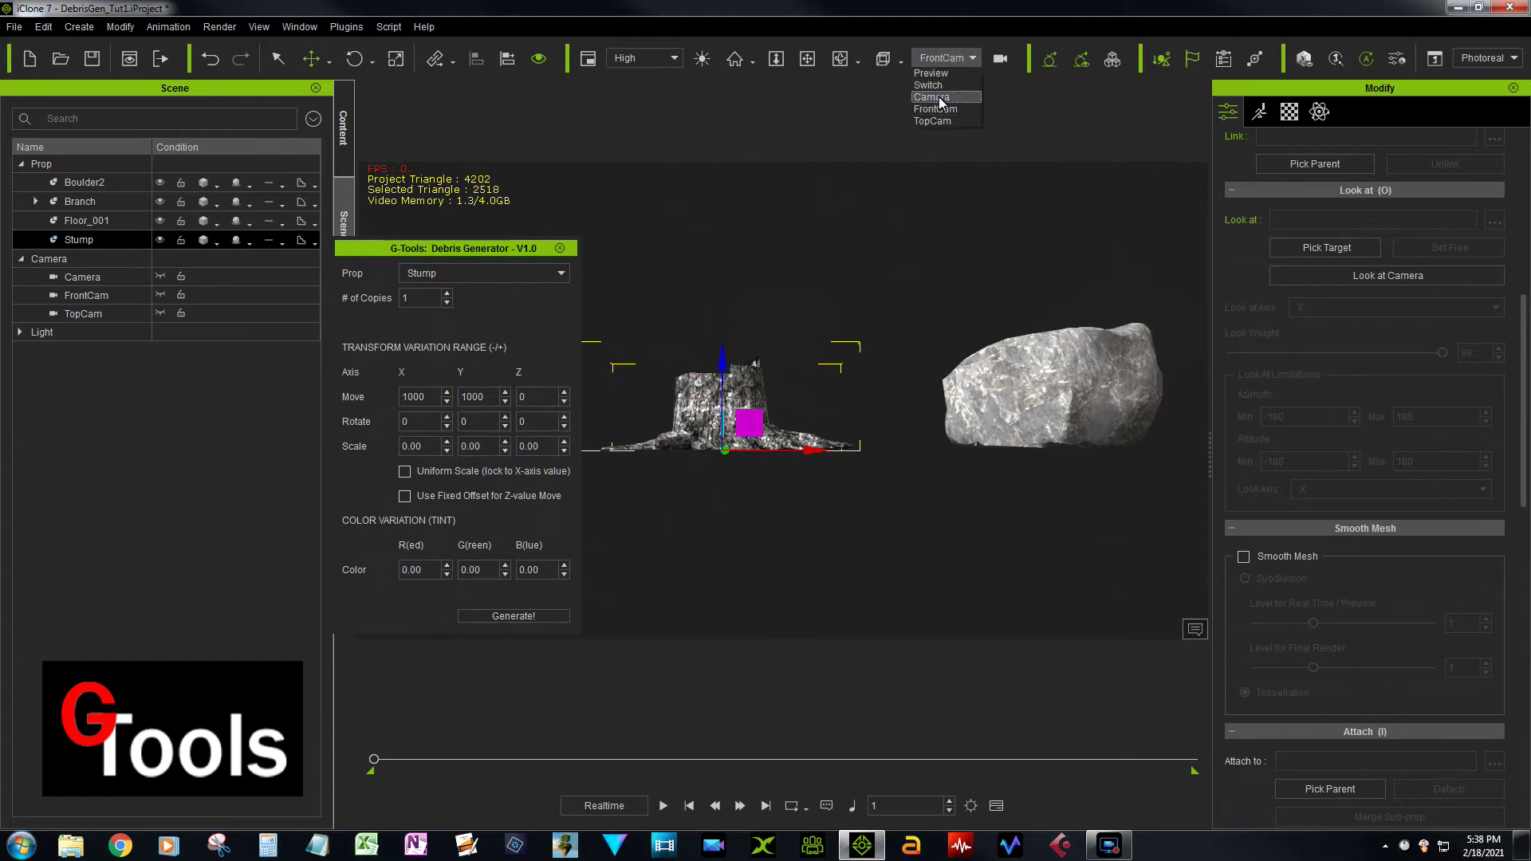
pyautogui.click(938, 97)
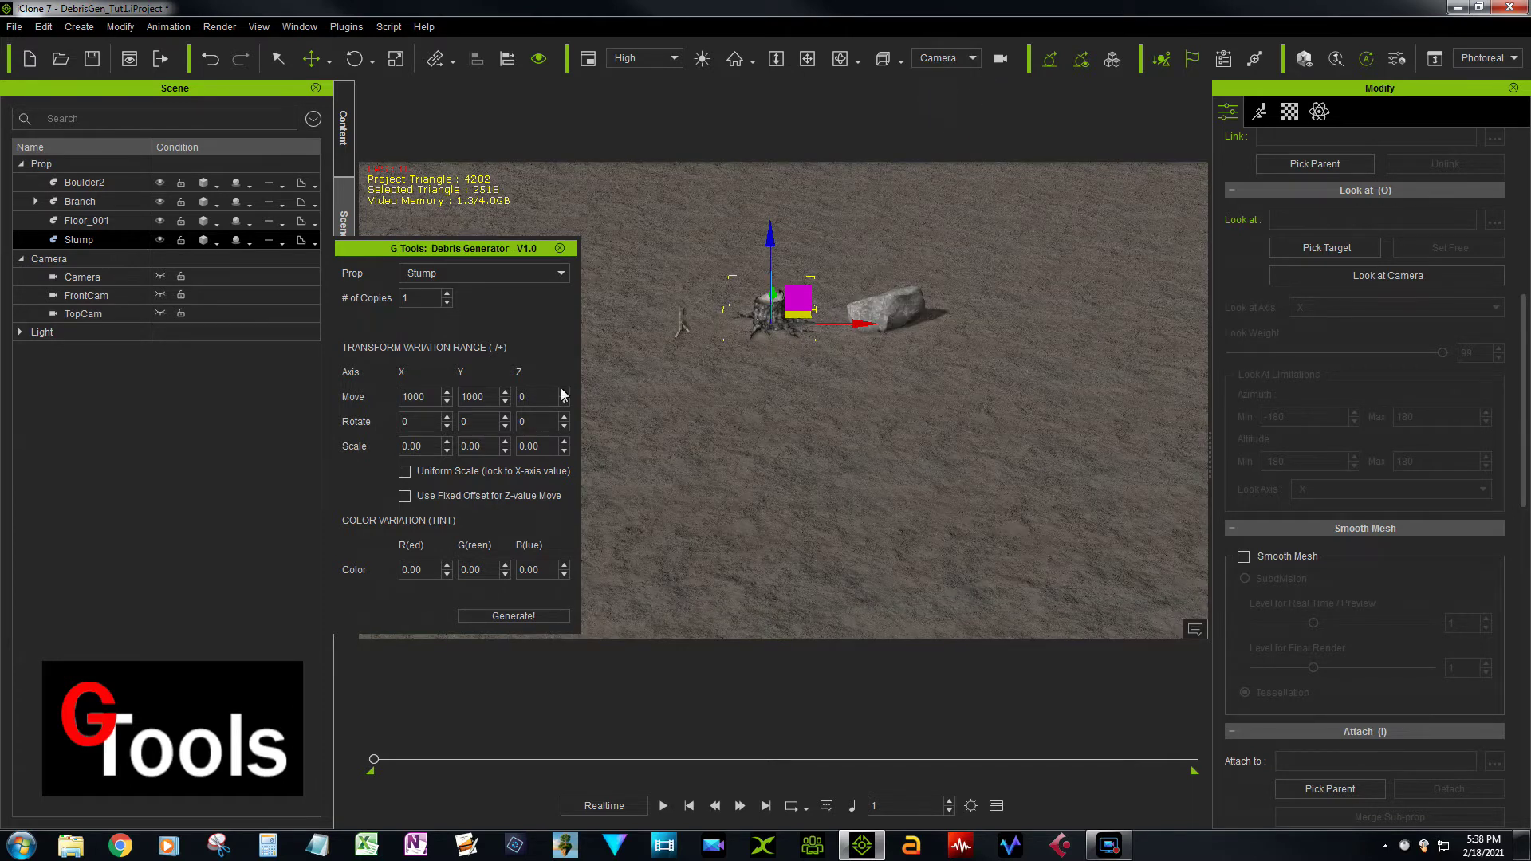
pyautogui.click(490, 247)
pyautogui.moveTo(490, 246); pyautogui.dragTo(436, 241)
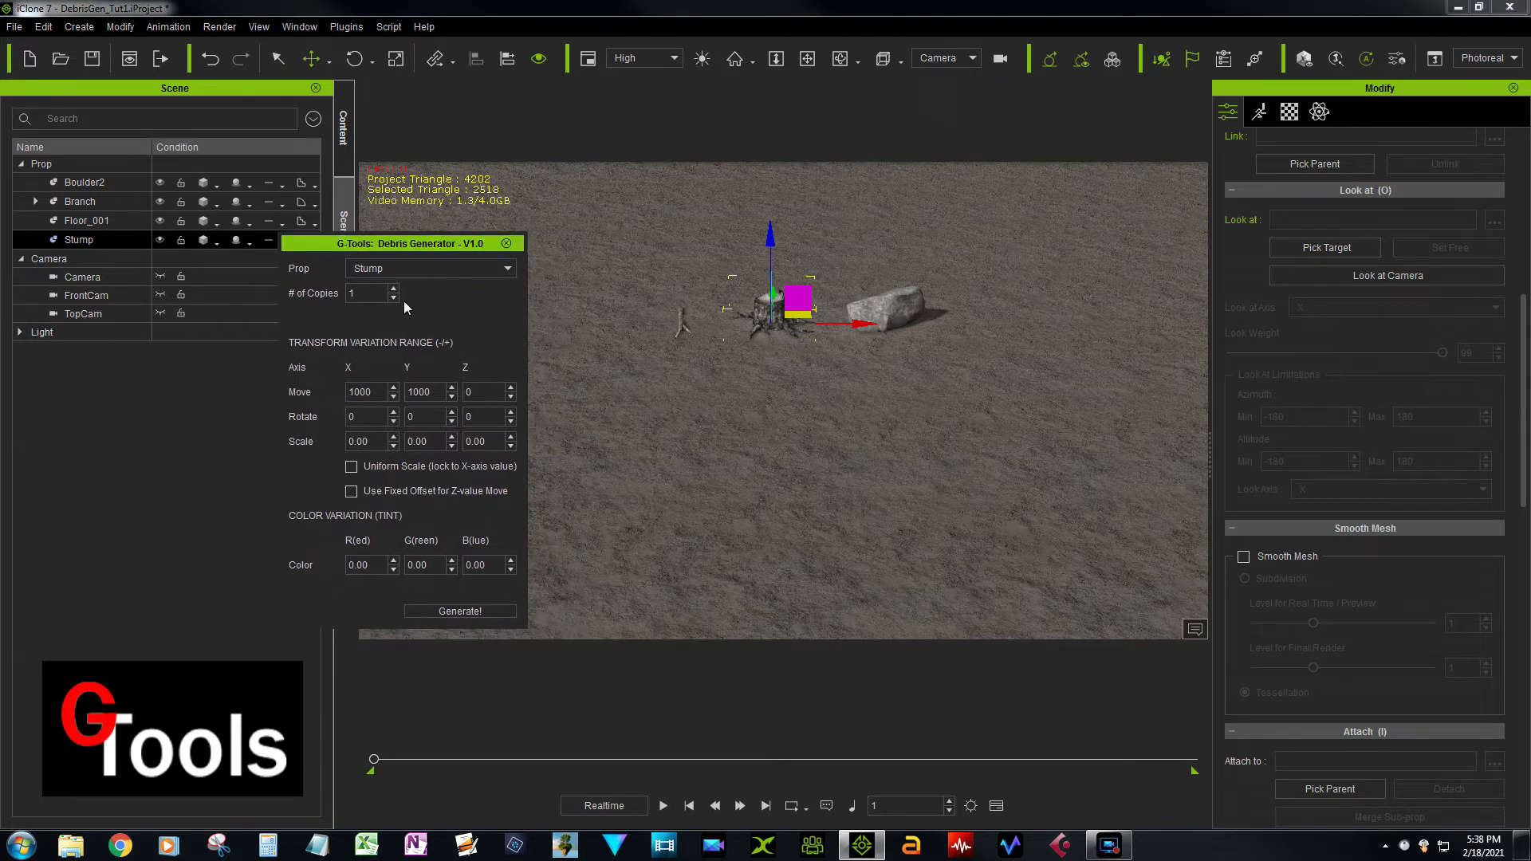
pyautogui.click(361, 294)
# Set Move X and Y ranges to 500, Rotate Z to 180, and uniform scale 0.25.
pyautogui.doubleClick(381, 391)
pyautogui.write('500')
pyautogui.click(405, 392)
pyautogui.doubleClick(406, 392)
pyautogui.write('50')
pyautogui.write('0')
pyautogui.write('1')
pyautogui.write('80')
pyautogui.moveTo(356, 441); pyautogui.dragTo(378, 444)
pyautogui.click(354, 469)
# Generate ten scattered Stump copies, then select Stump(0)–Stump(9) and delete them.
pyautogui.click(466, 611)
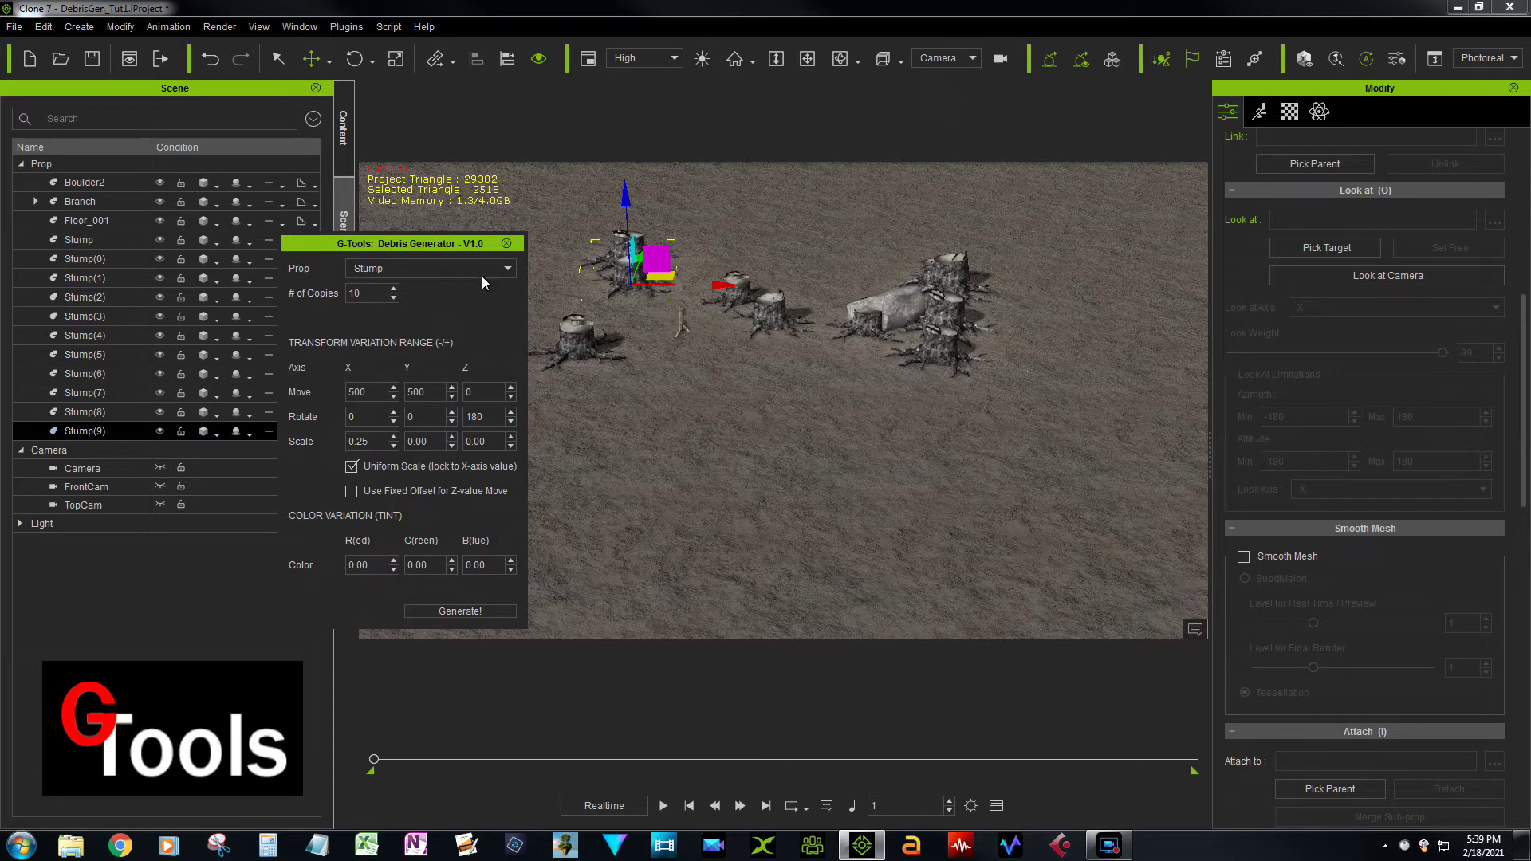
pyautogui.click(94, 258)
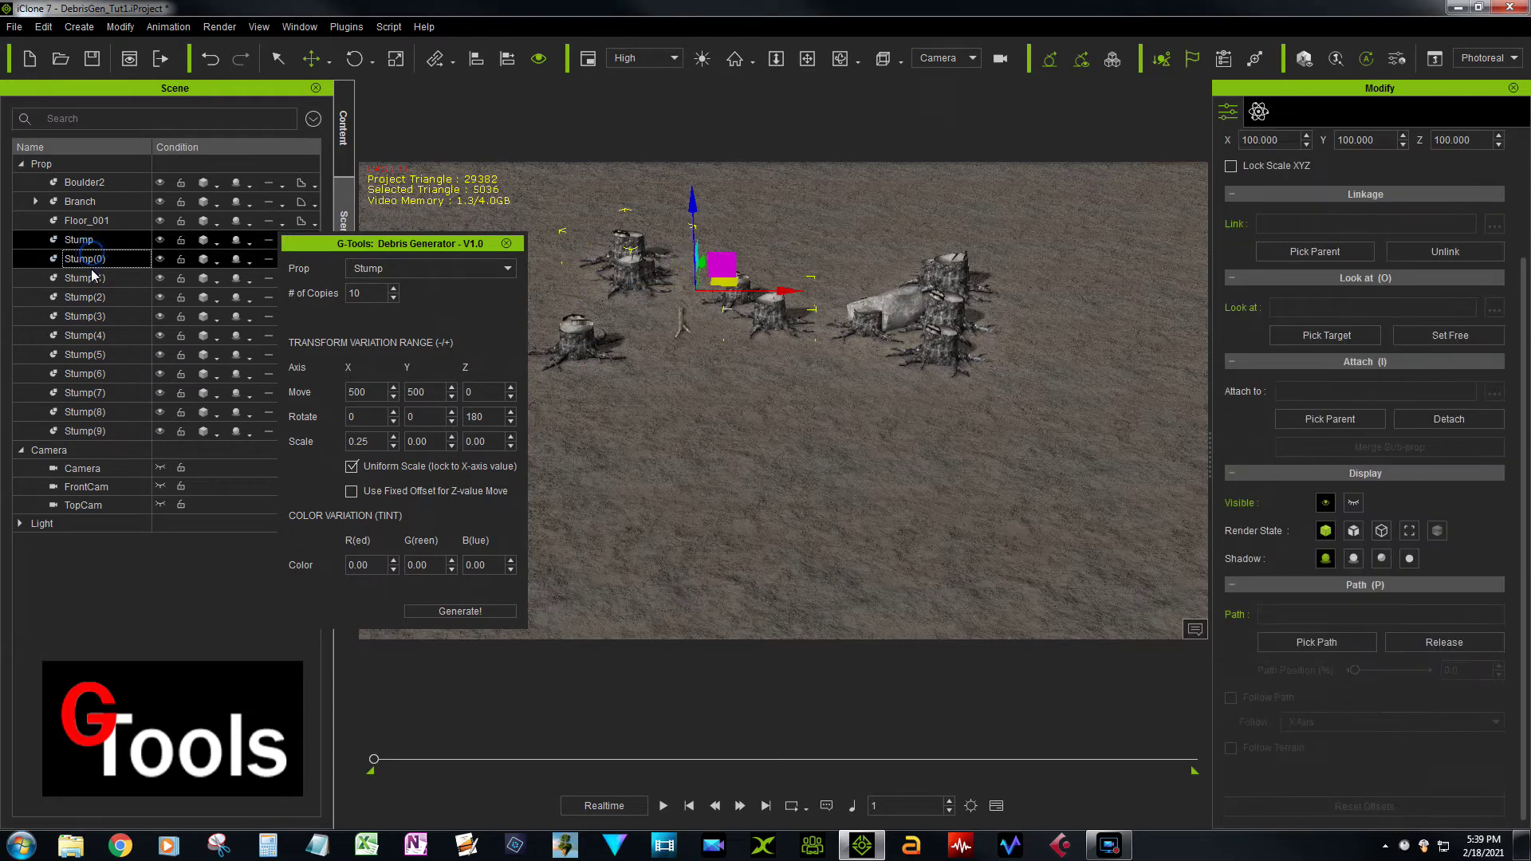
pyautogui.keyDown('shift'); pyautogui.click(93, 431); pyautogui.keyUp('shift')
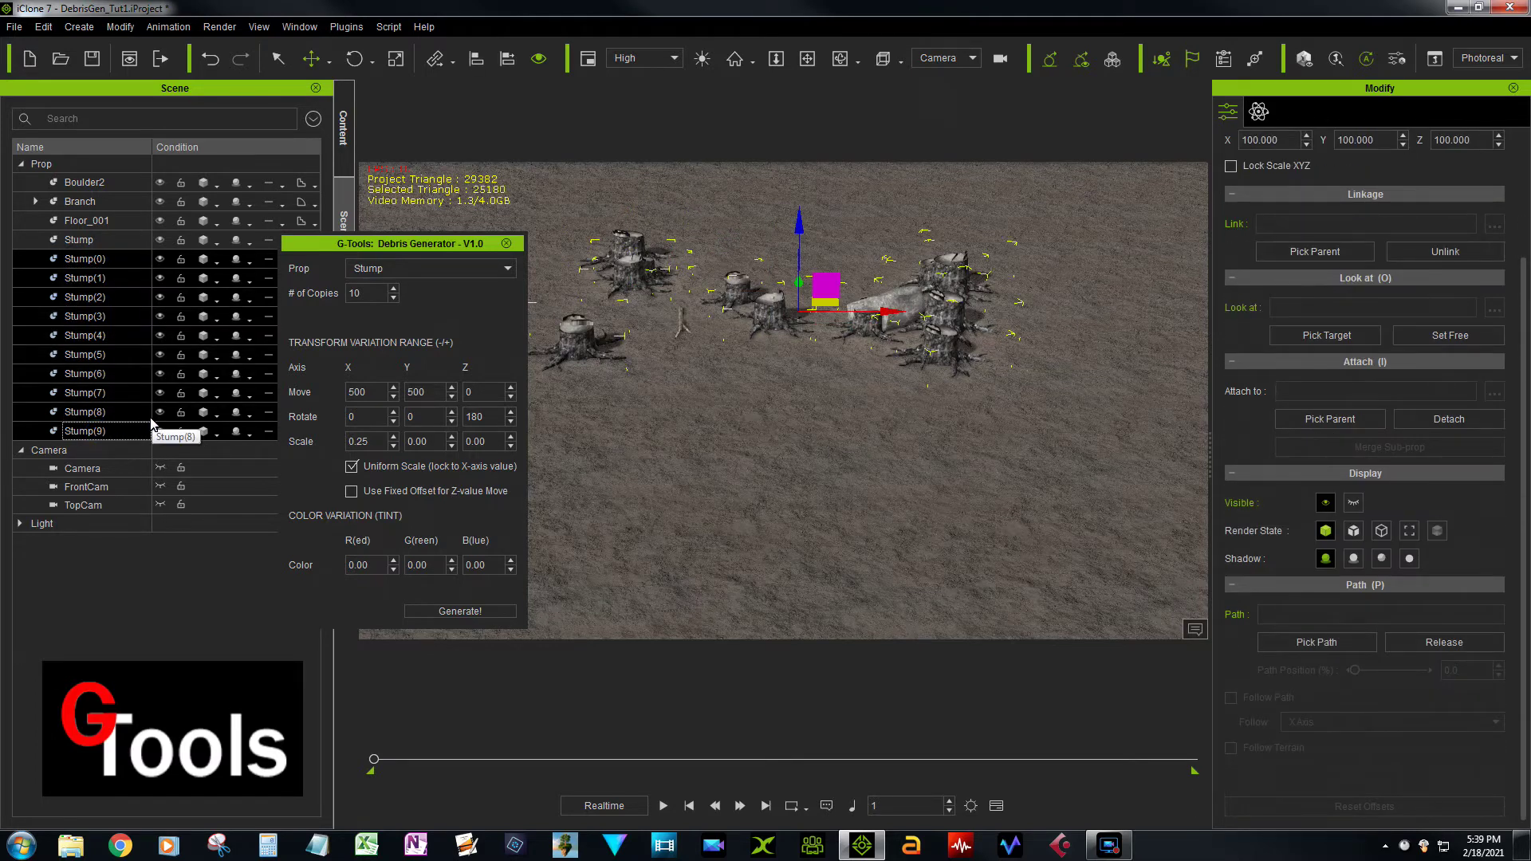
pyautogui.press('Delete')
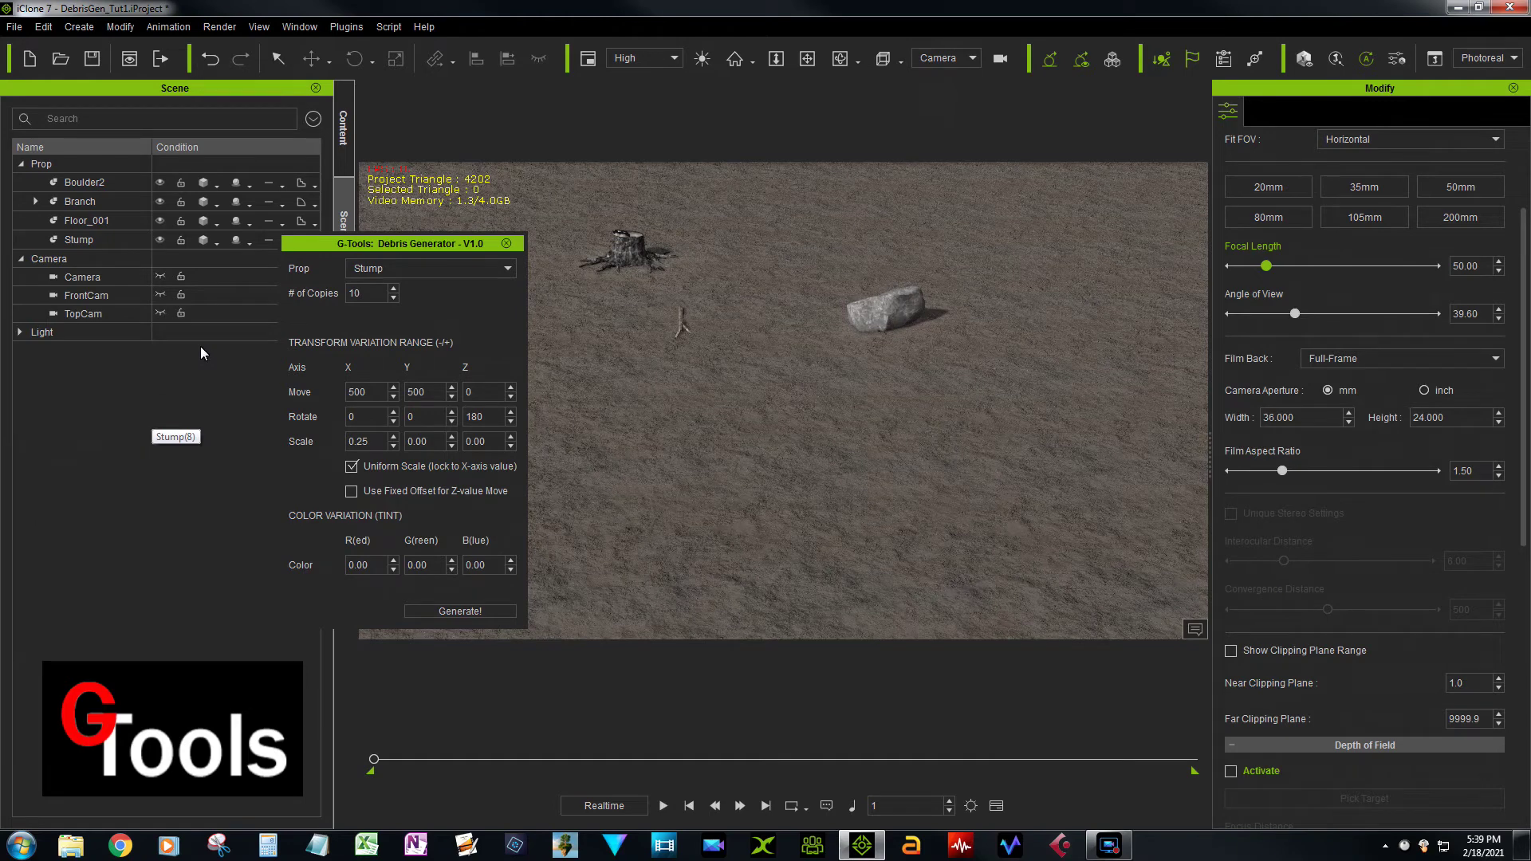
# Hide the original Stump while viewing the scene through FrontCam.
pyautogui.click(103, 200)
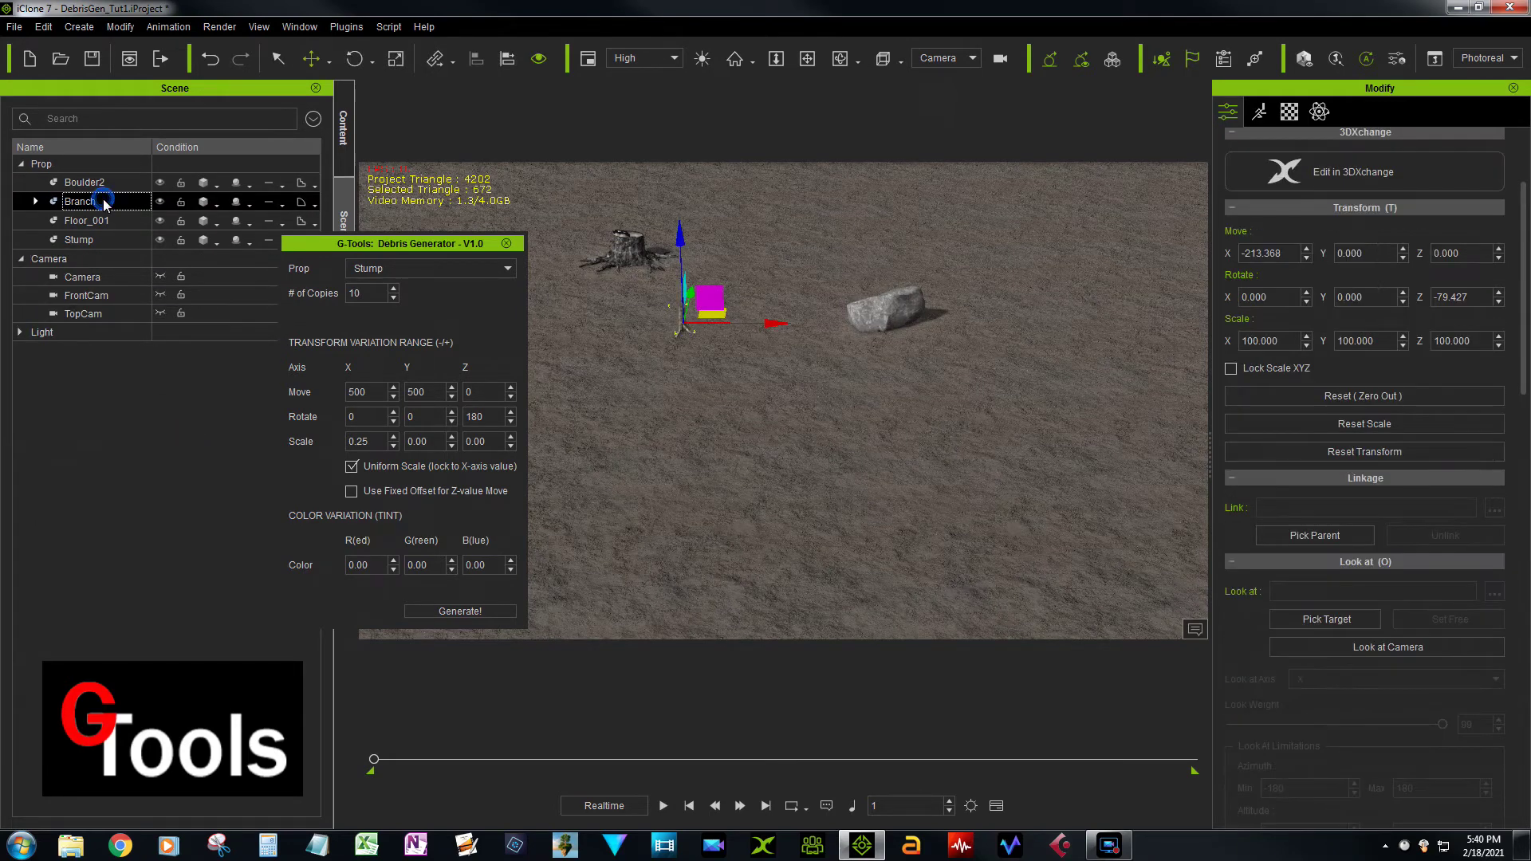
pyautogui.click(950, 58)
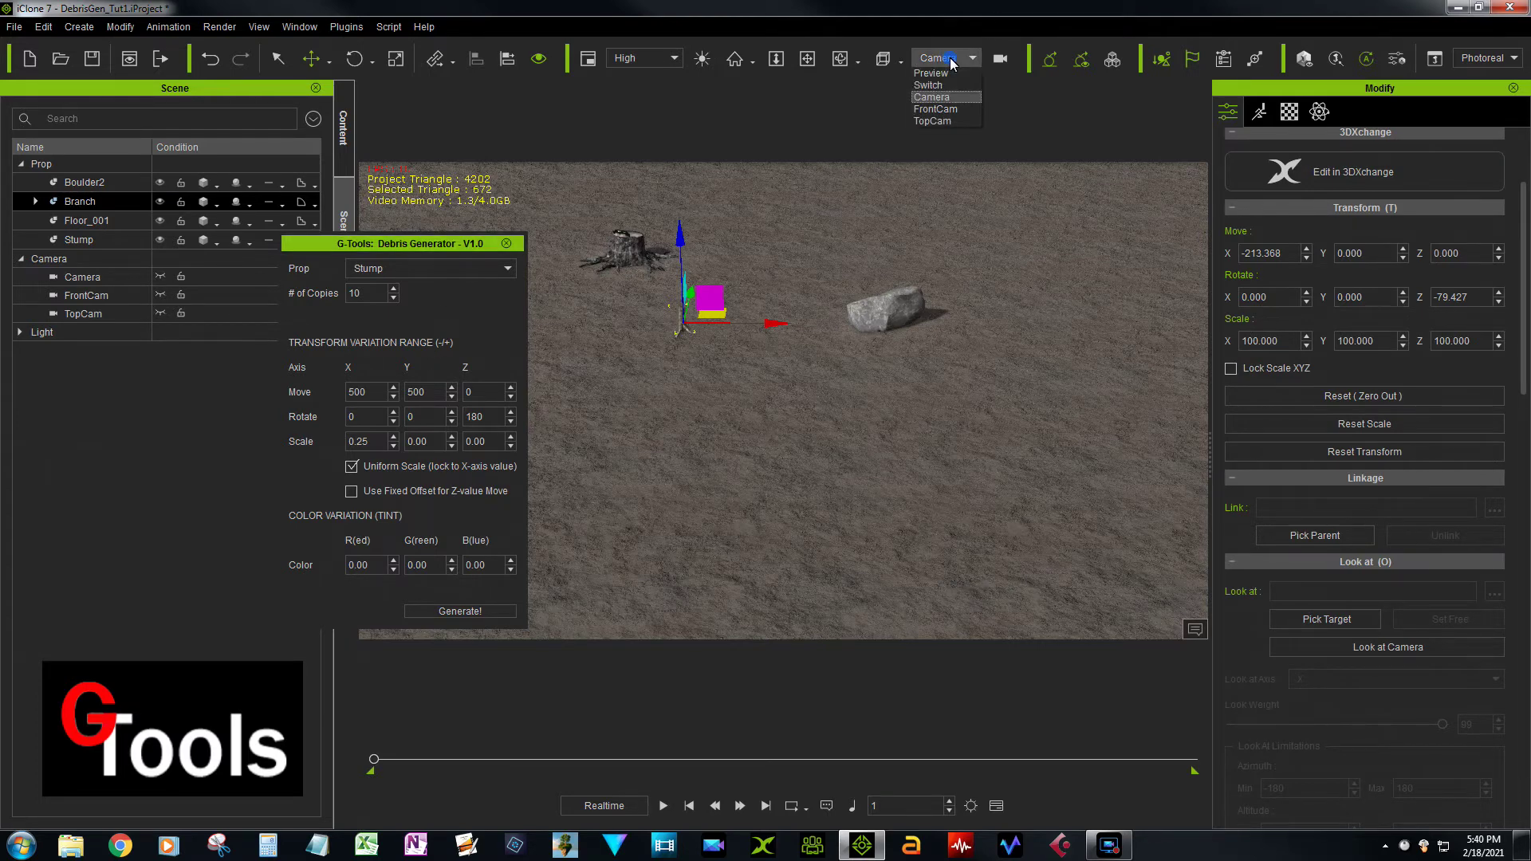
pyautogui.click(941, 109)
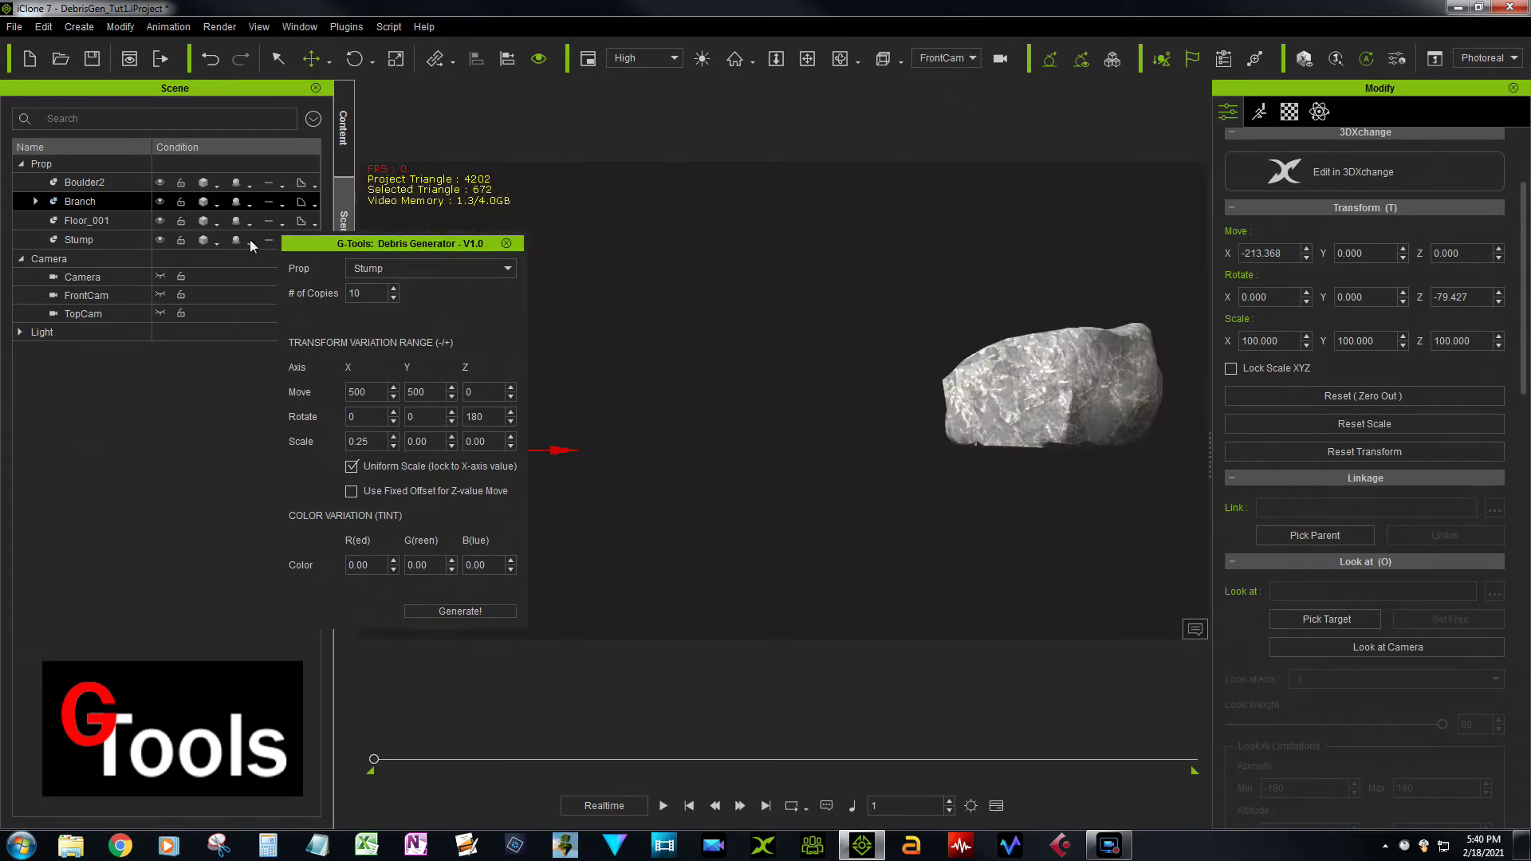
pyautogui.moveTo(408, 242); pyautogui.dragTo(789, 222)
pyautogui.click(161, 240)
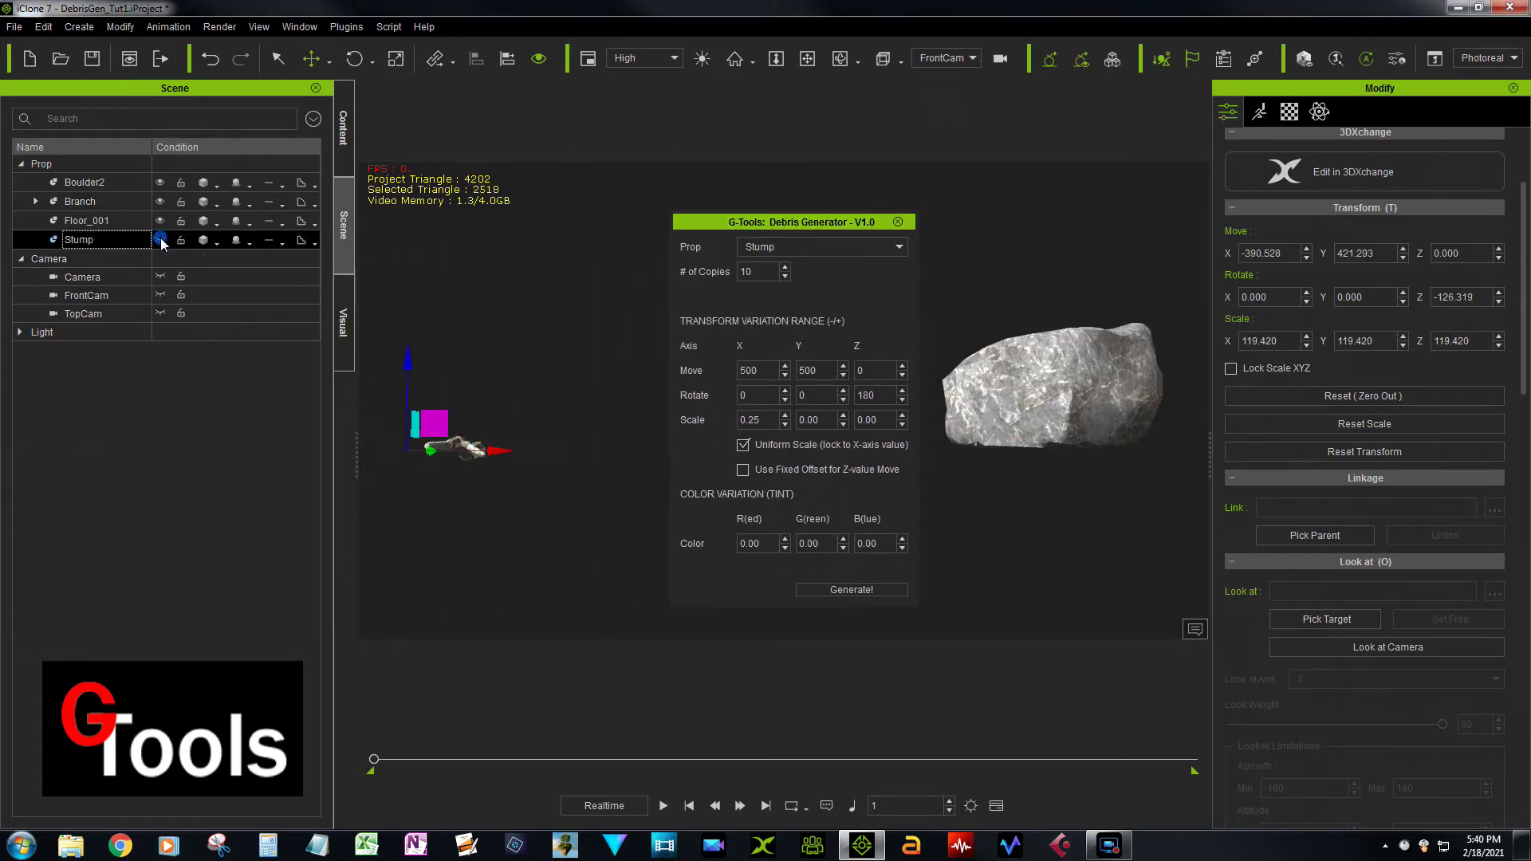
pyautogui.press('q')
# Select Branch, inspect it from TopCam, then return to the main Camera view.
pyautogui.click(89, 203)
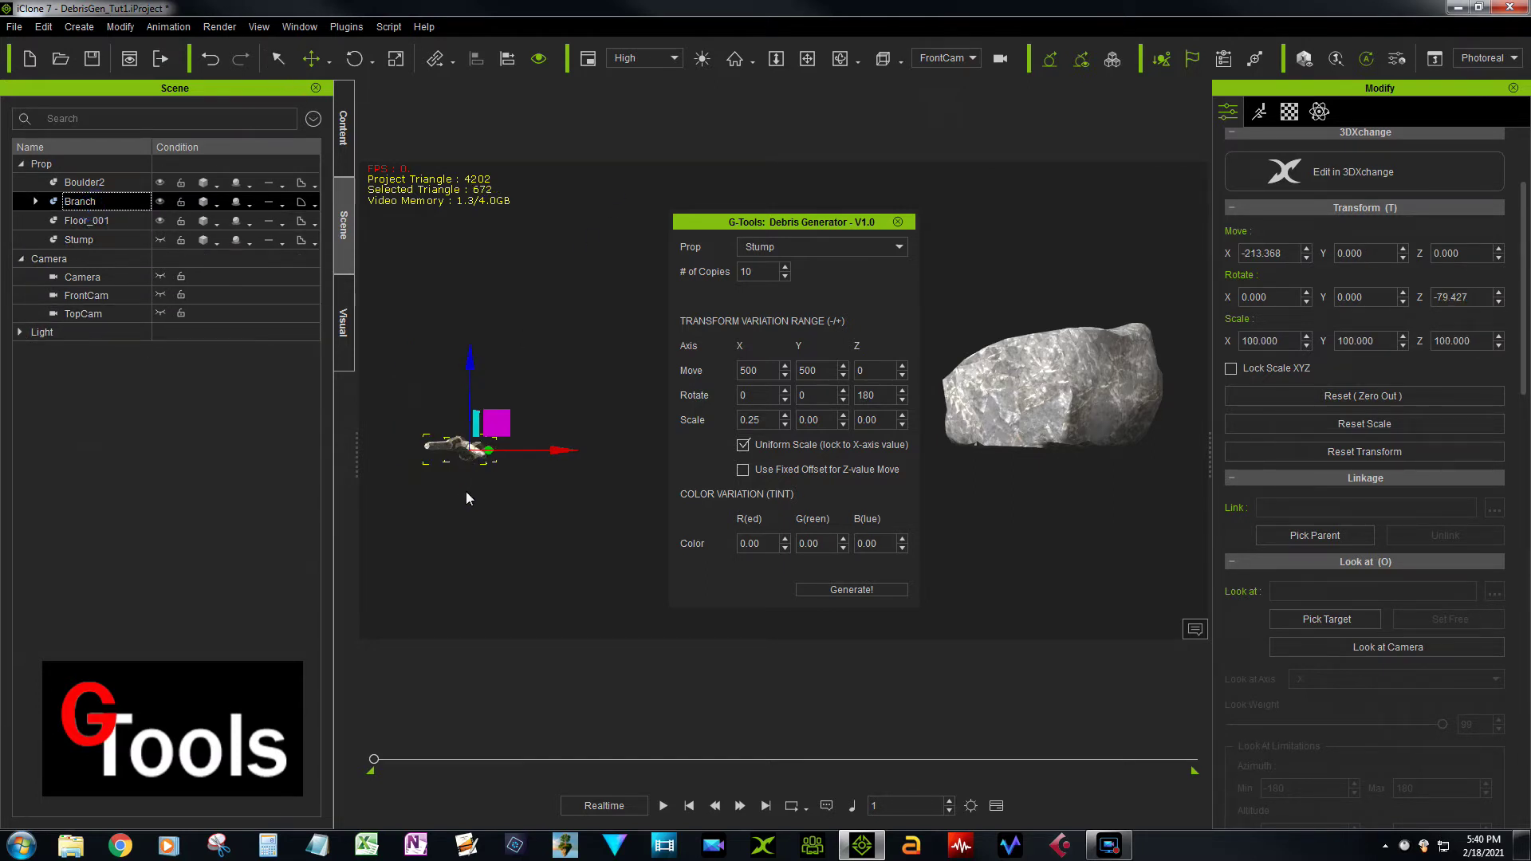
pyautogui.click(973, 58)
pyautogui.click(935, 118)
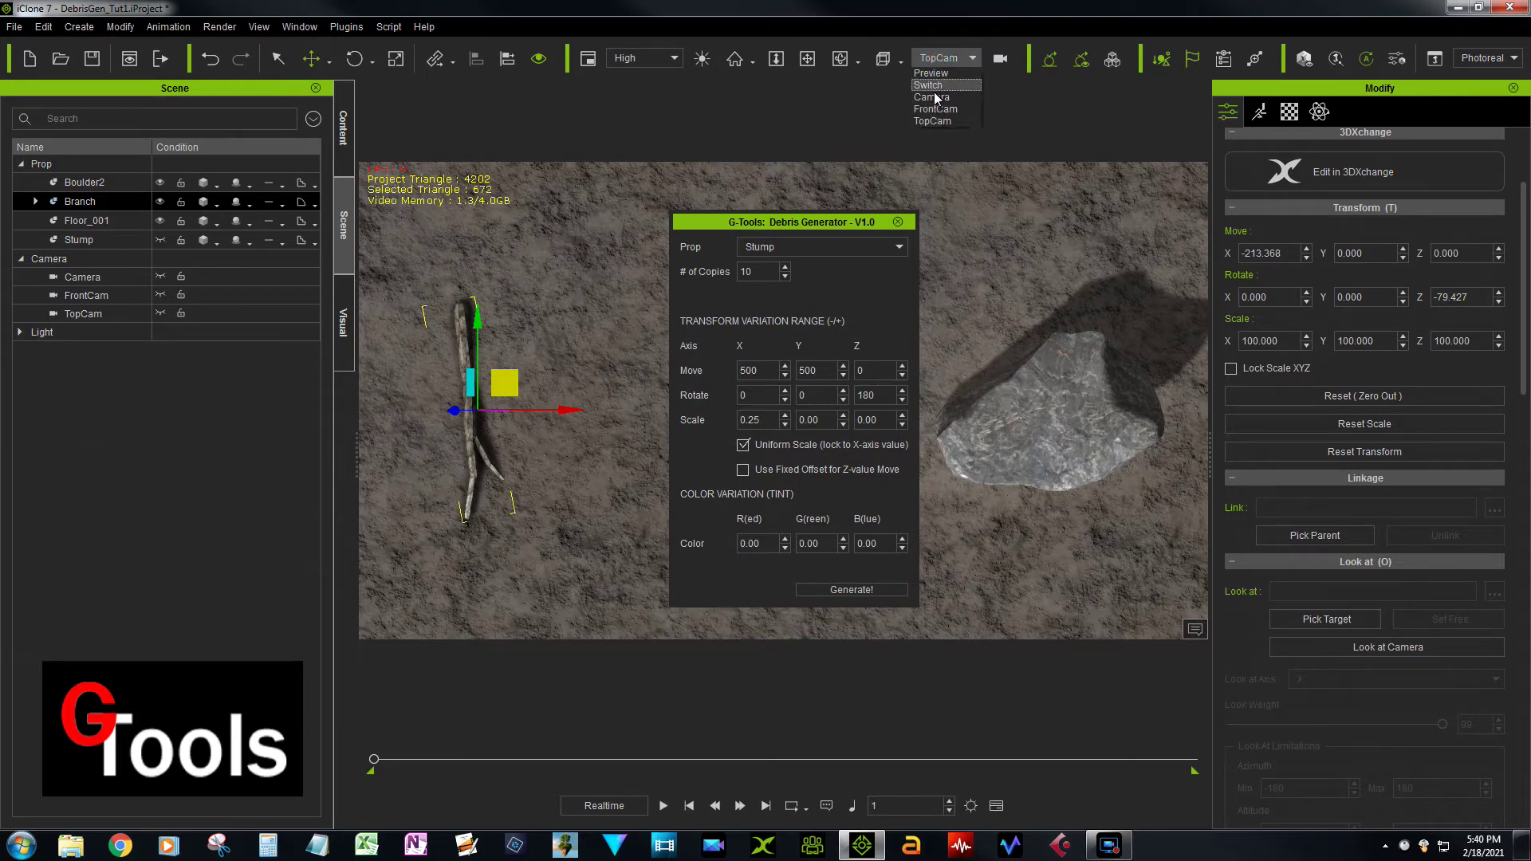
pyautogui.click(937, 89)
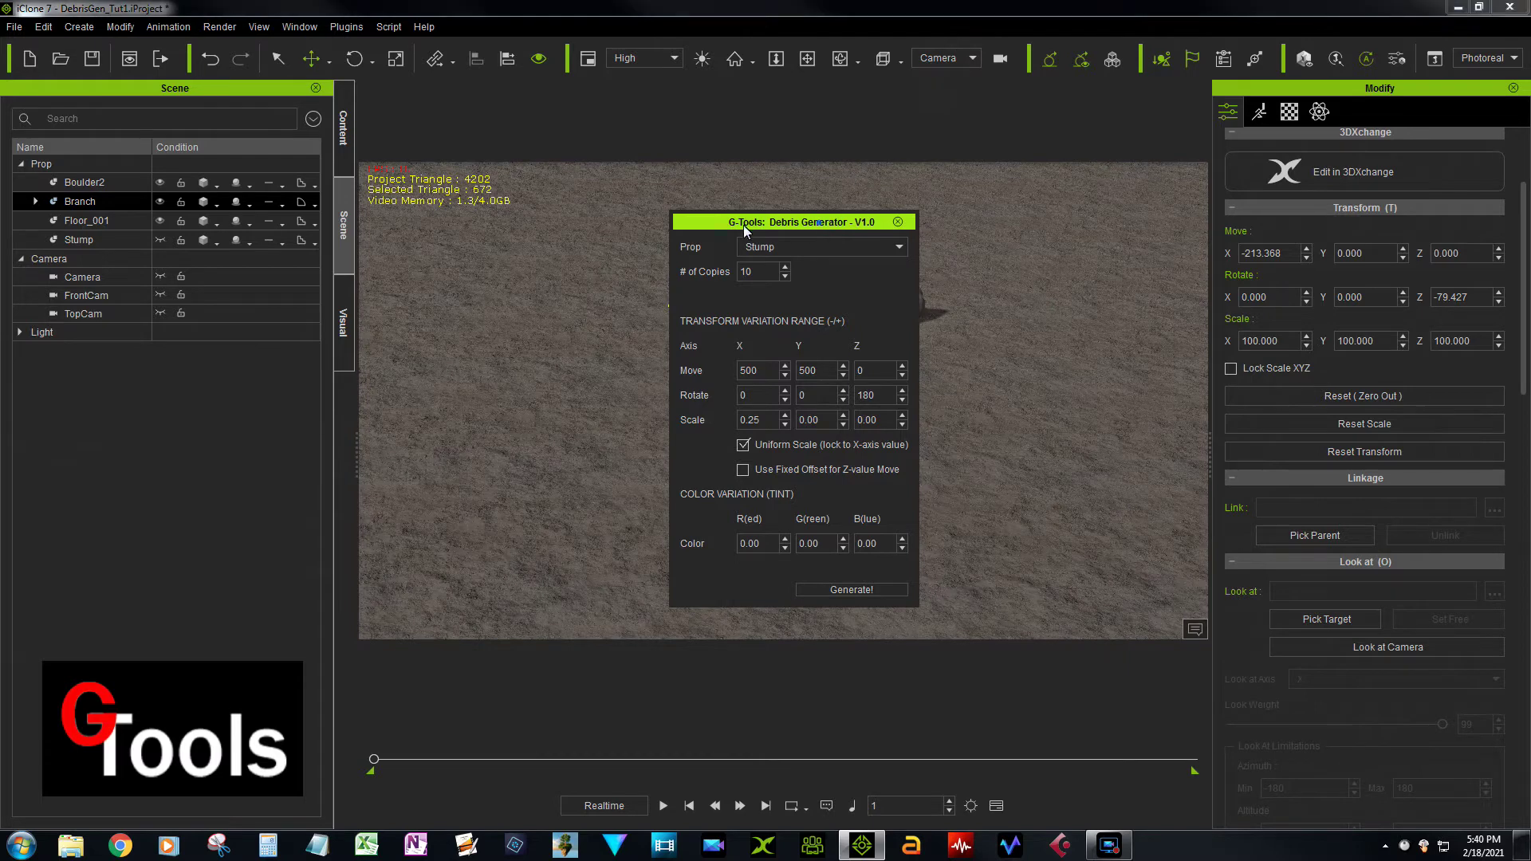
pyautogui.moveTo(817, 223); pyautogui.dragTo(449, 232)
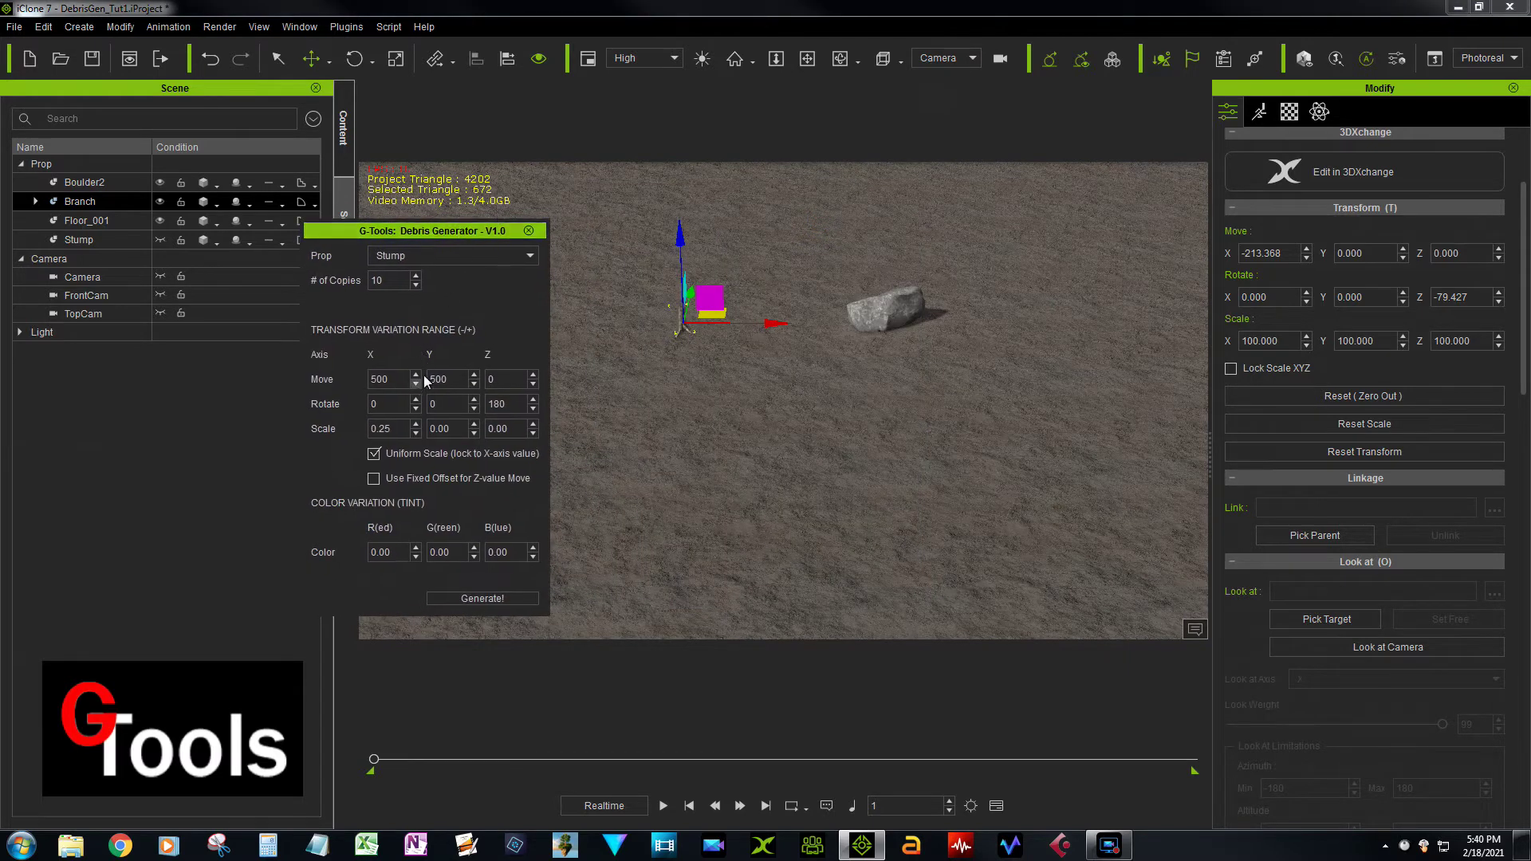
# Switch the Debris Generator prop to Branch and generate Branch(0)–Branch(9).
pyautogui.click(467, 257)
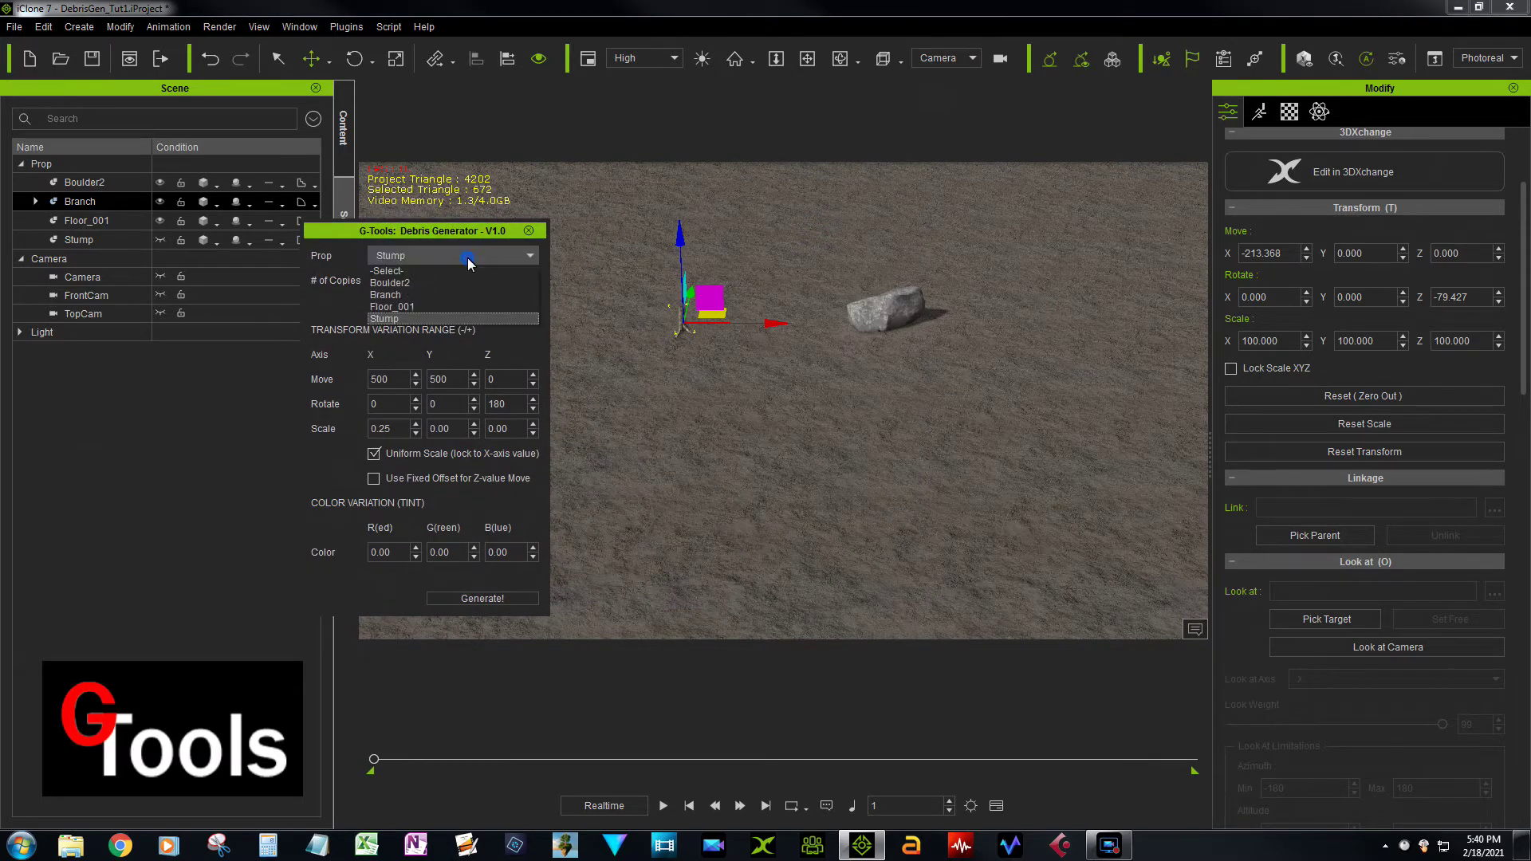
pyautogui.click(433, 294)
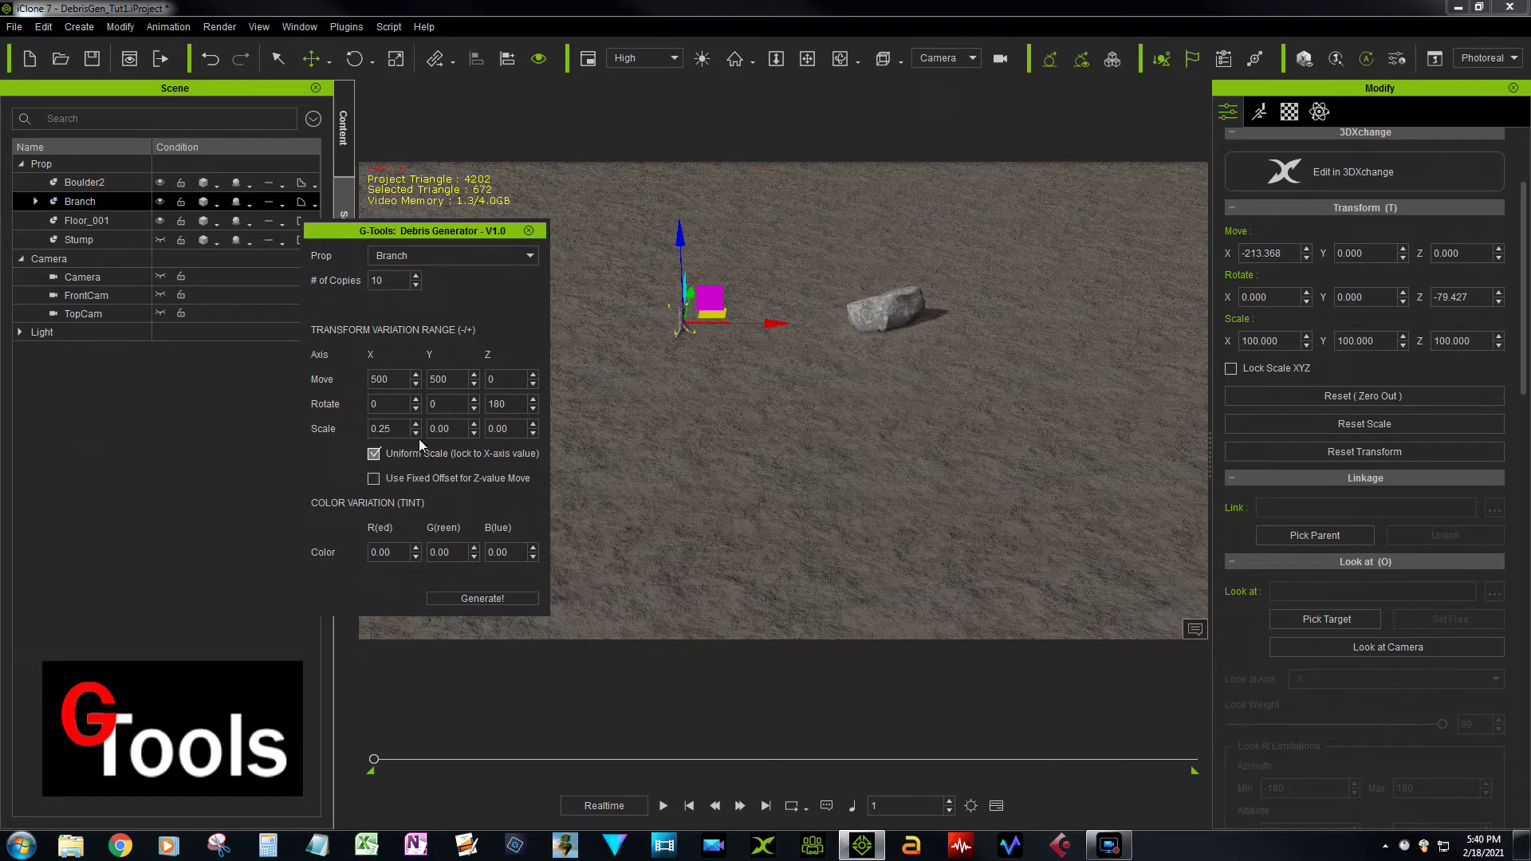
pyautogui.click(488, 600)
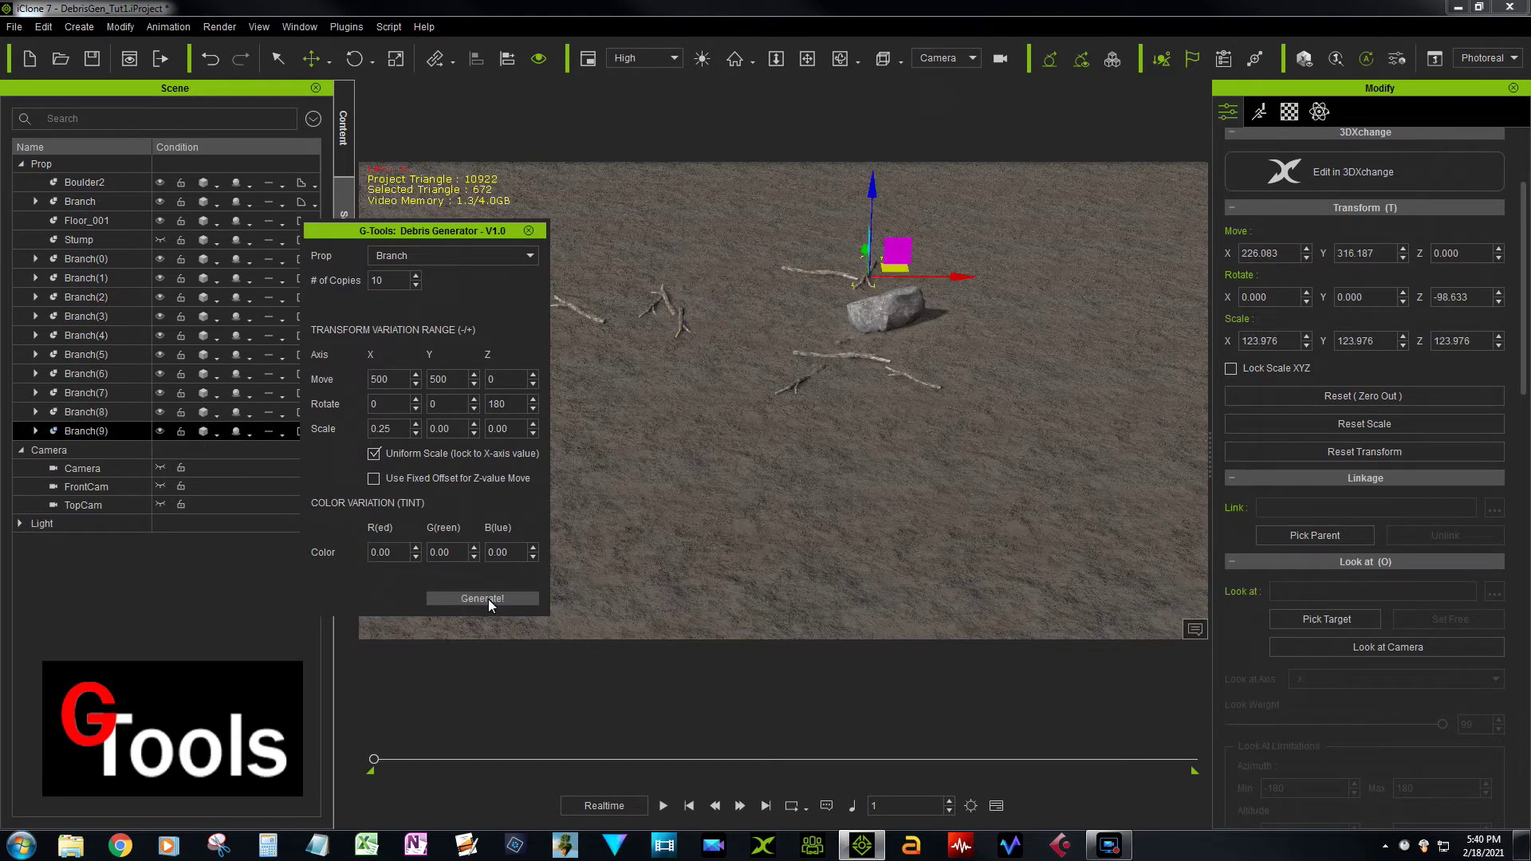
pyautogui.moveTo(472, 233); pyautogui.dragTo(406, 451)
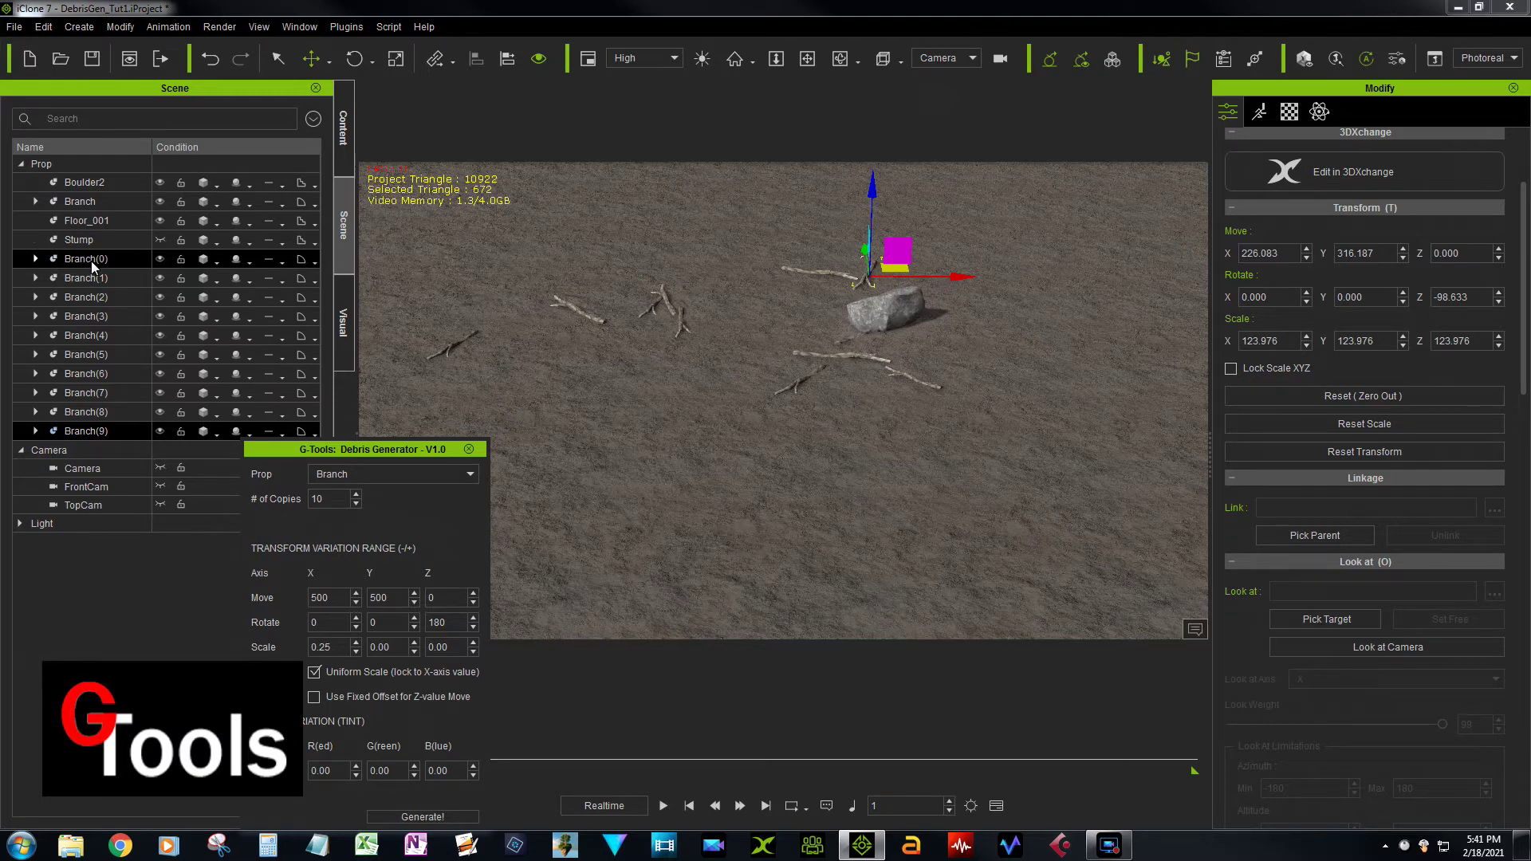
# Select Branch(9) through Branch(0) in the Scene tree and delete them.
pyautogui.click(102, 429)
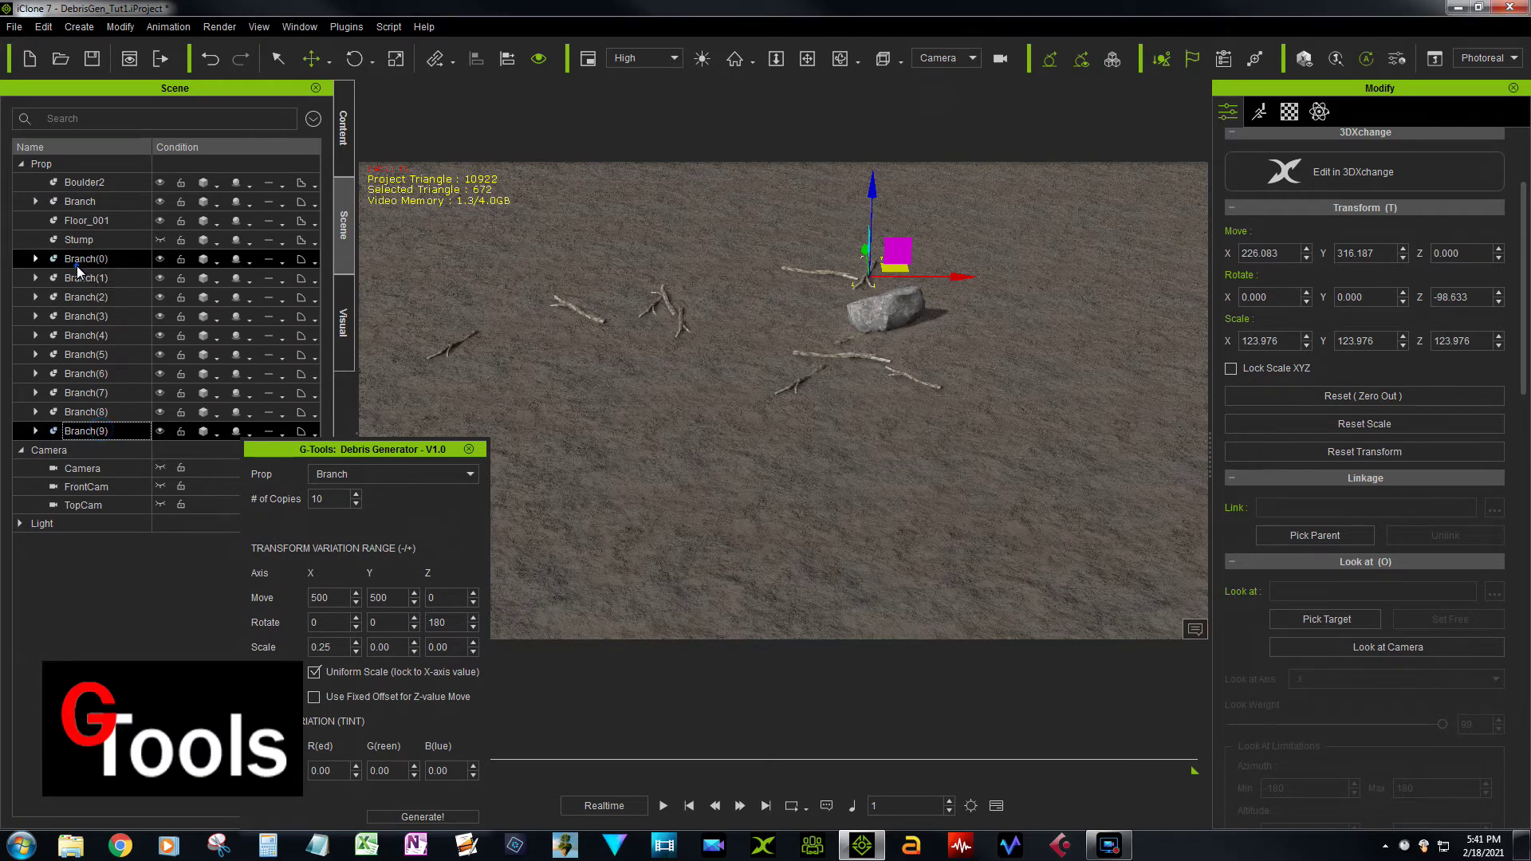
pyautogui.keyDown('shift'); pyautogui.click(77, 266); pyautogui.keyUp('shift')
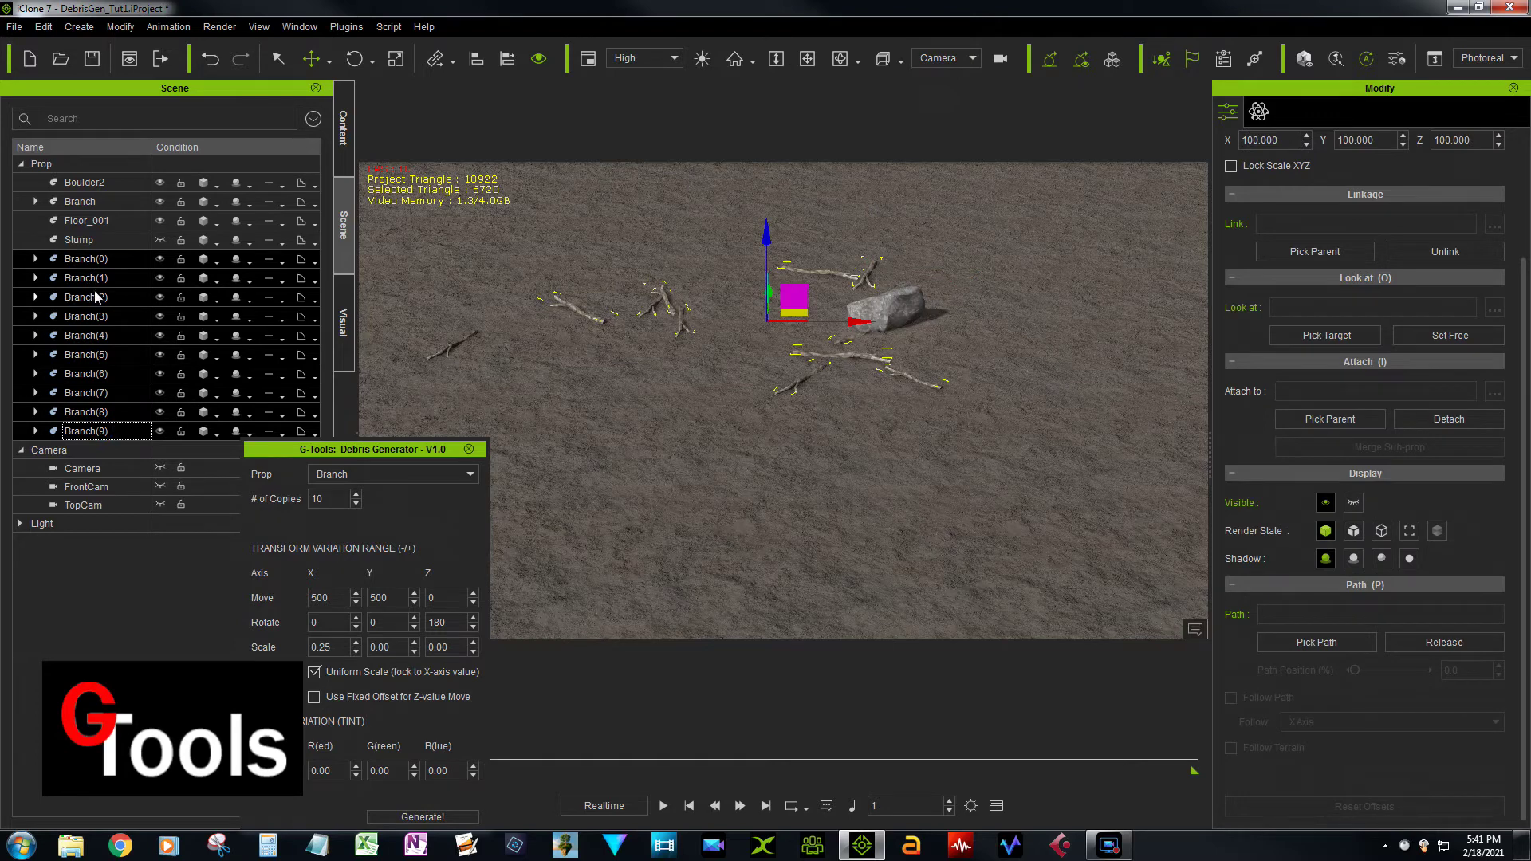
pyautogui.press('Delete')
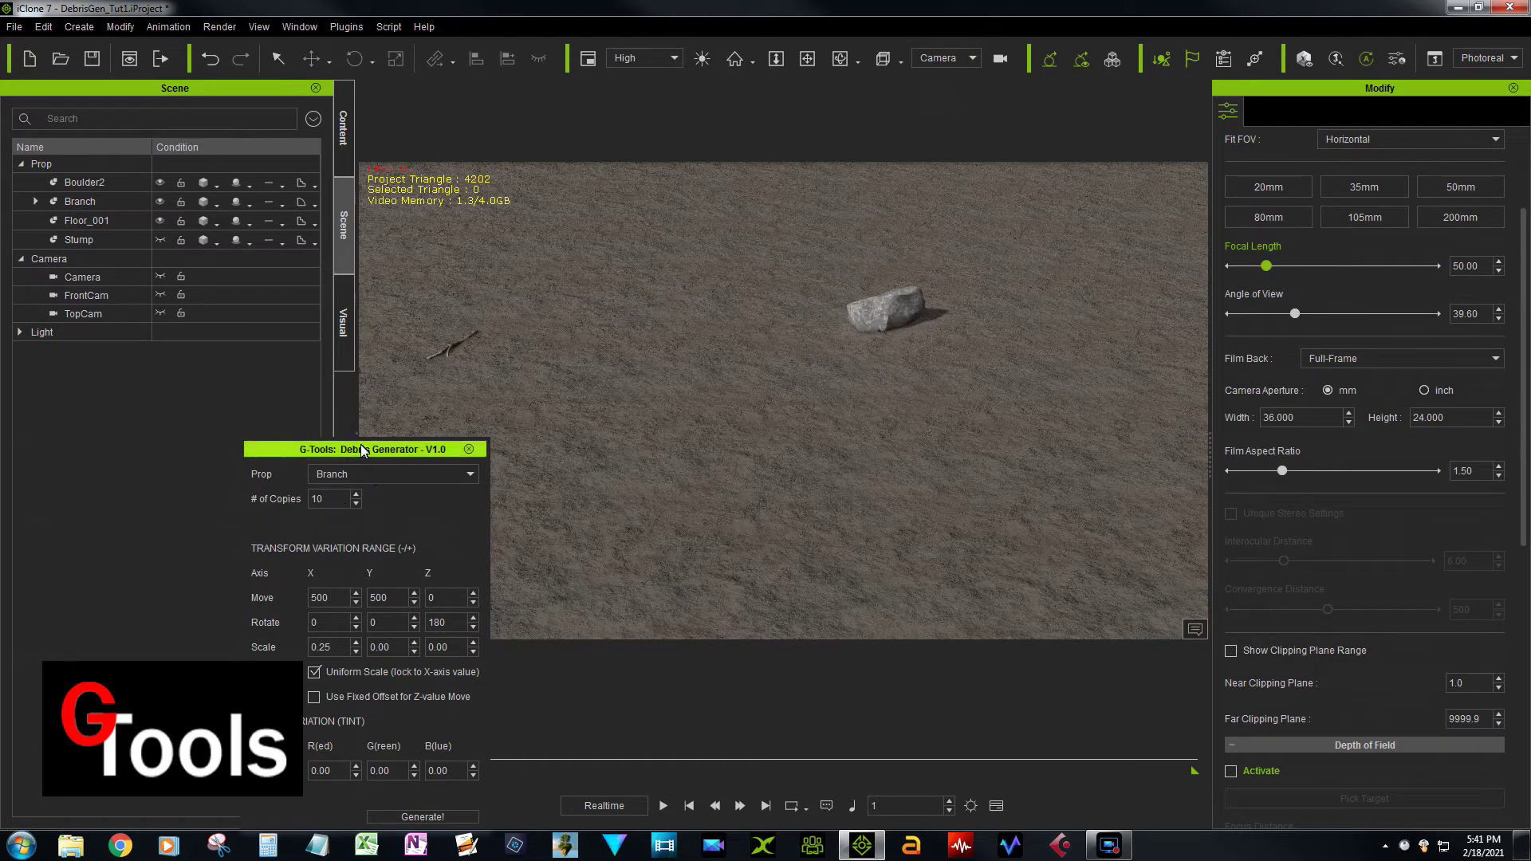
pyautogui.moveTo(366, 452); pyautogui.dragTo(345, 422)
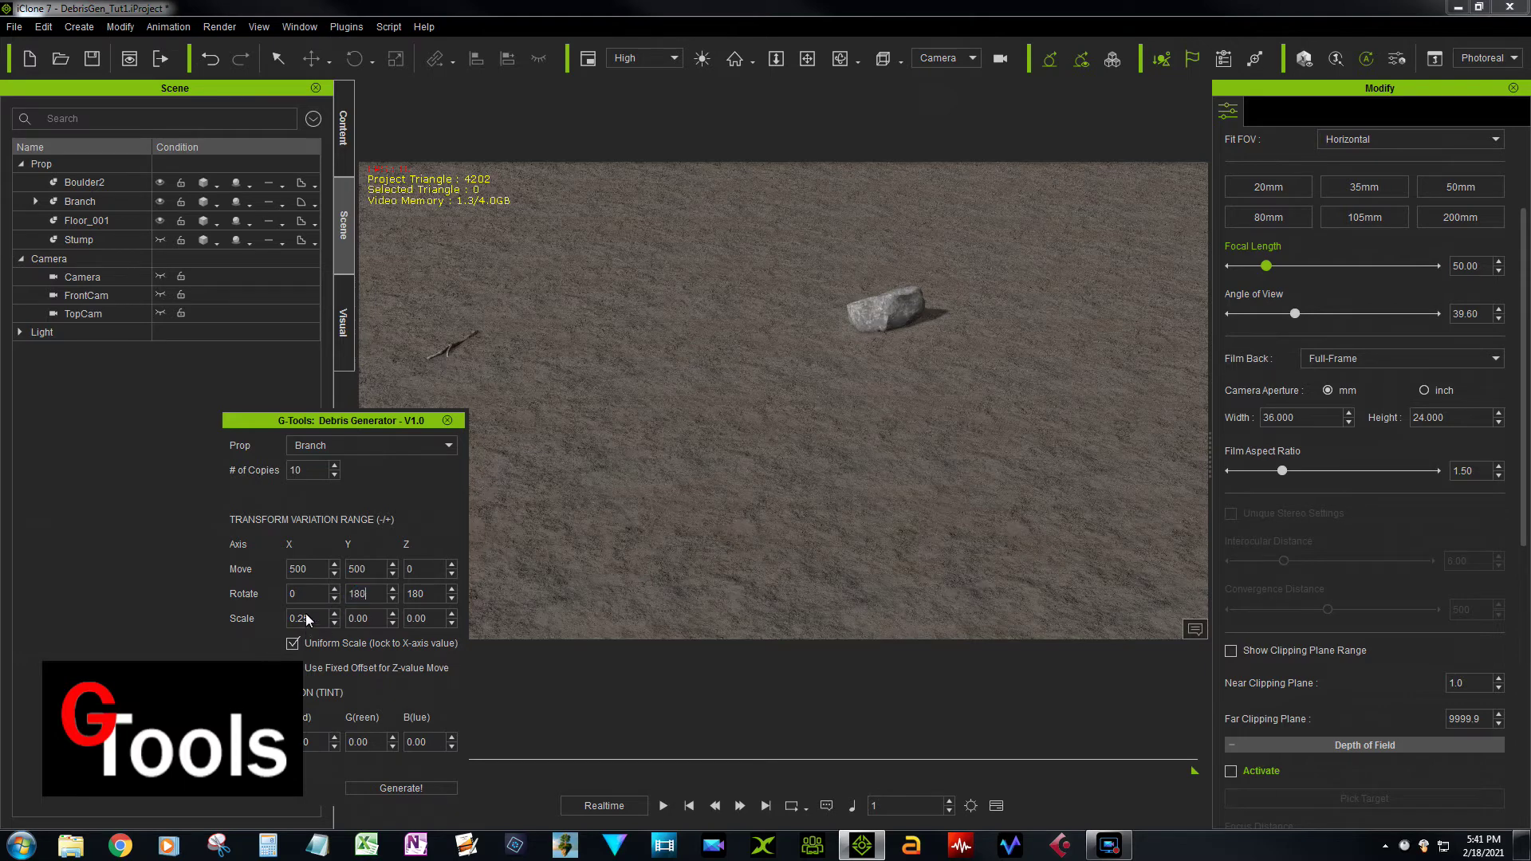
# Set Rotate X variation to 180 and generate ten new tumbled Branch copies.
pyautogui.doubleClick(310, 593)
pyautogui.write('180')
pyautogui.click(413, 788)
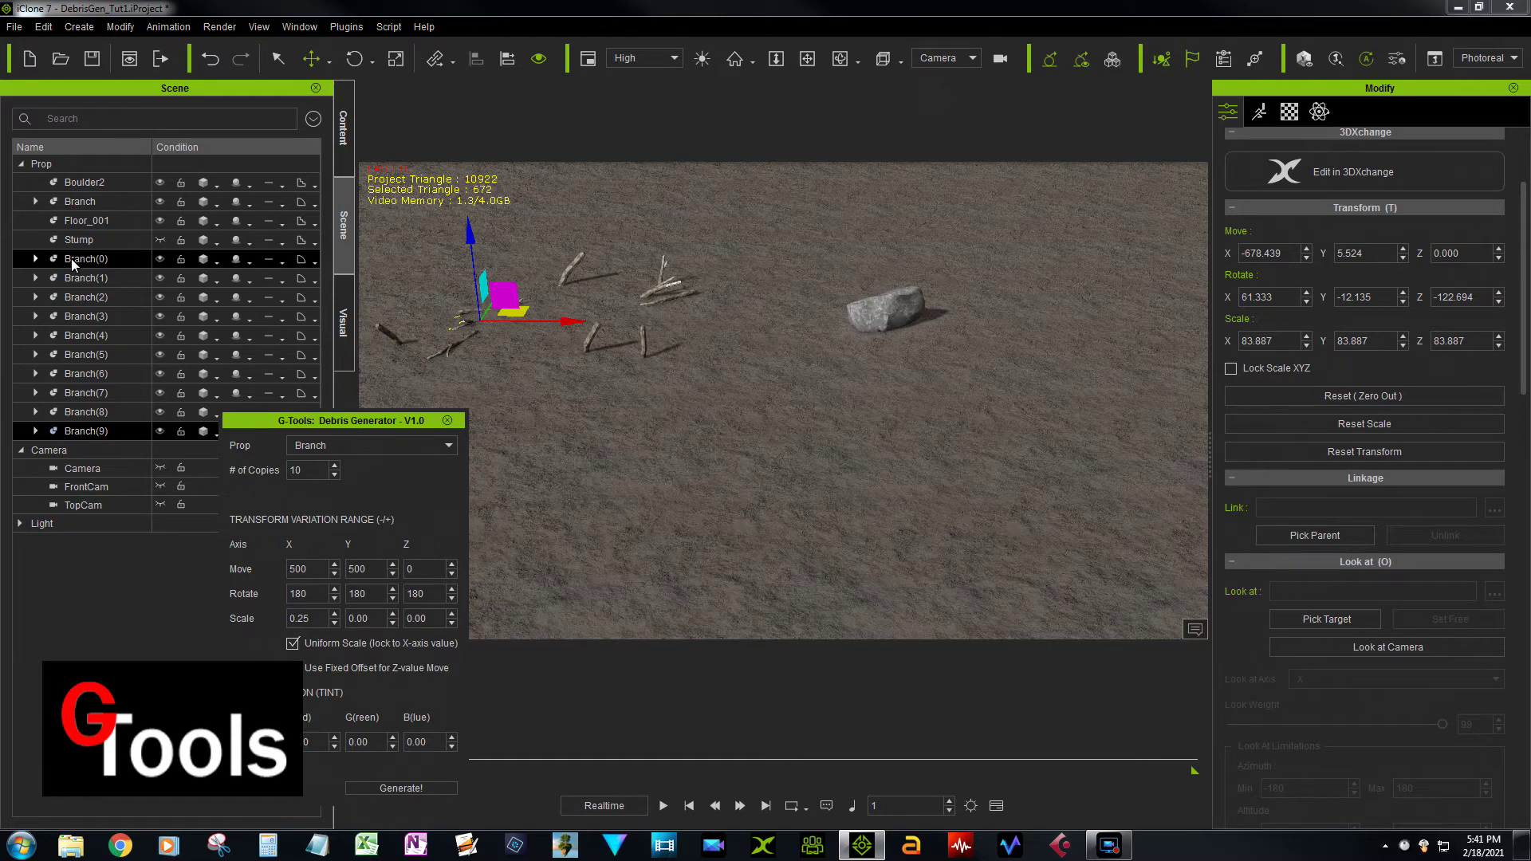
pyautogui.click(80, 430)
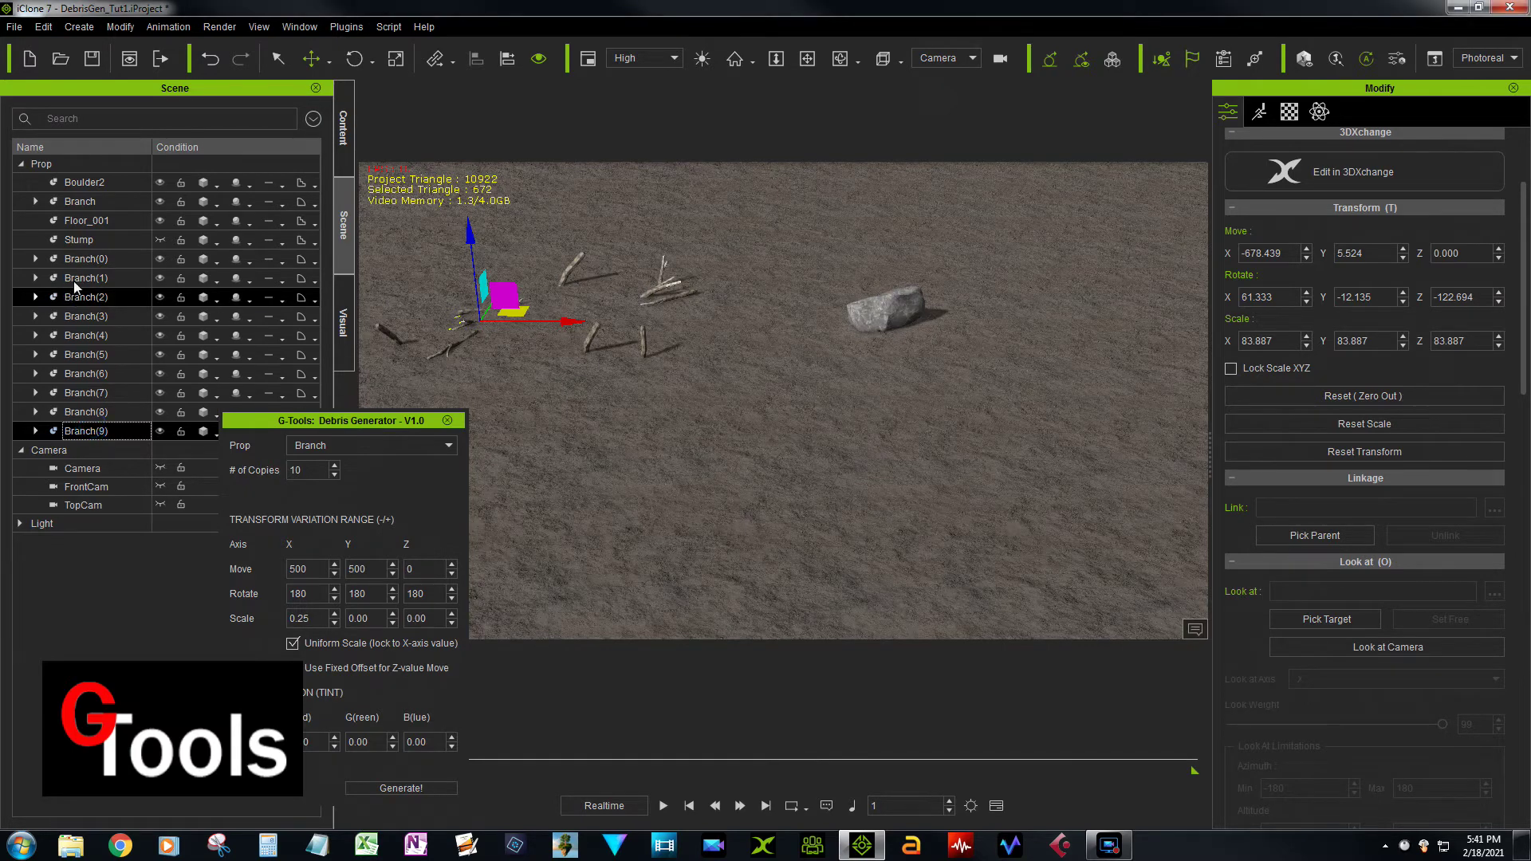
# Delete the rotated Branch copies and make Boulder2 the scatter prop, selecting it in the scene.
pyautogui.keyDown('shift'); pyautogui.click(80, 260); pyautogui.keyUp('shift')
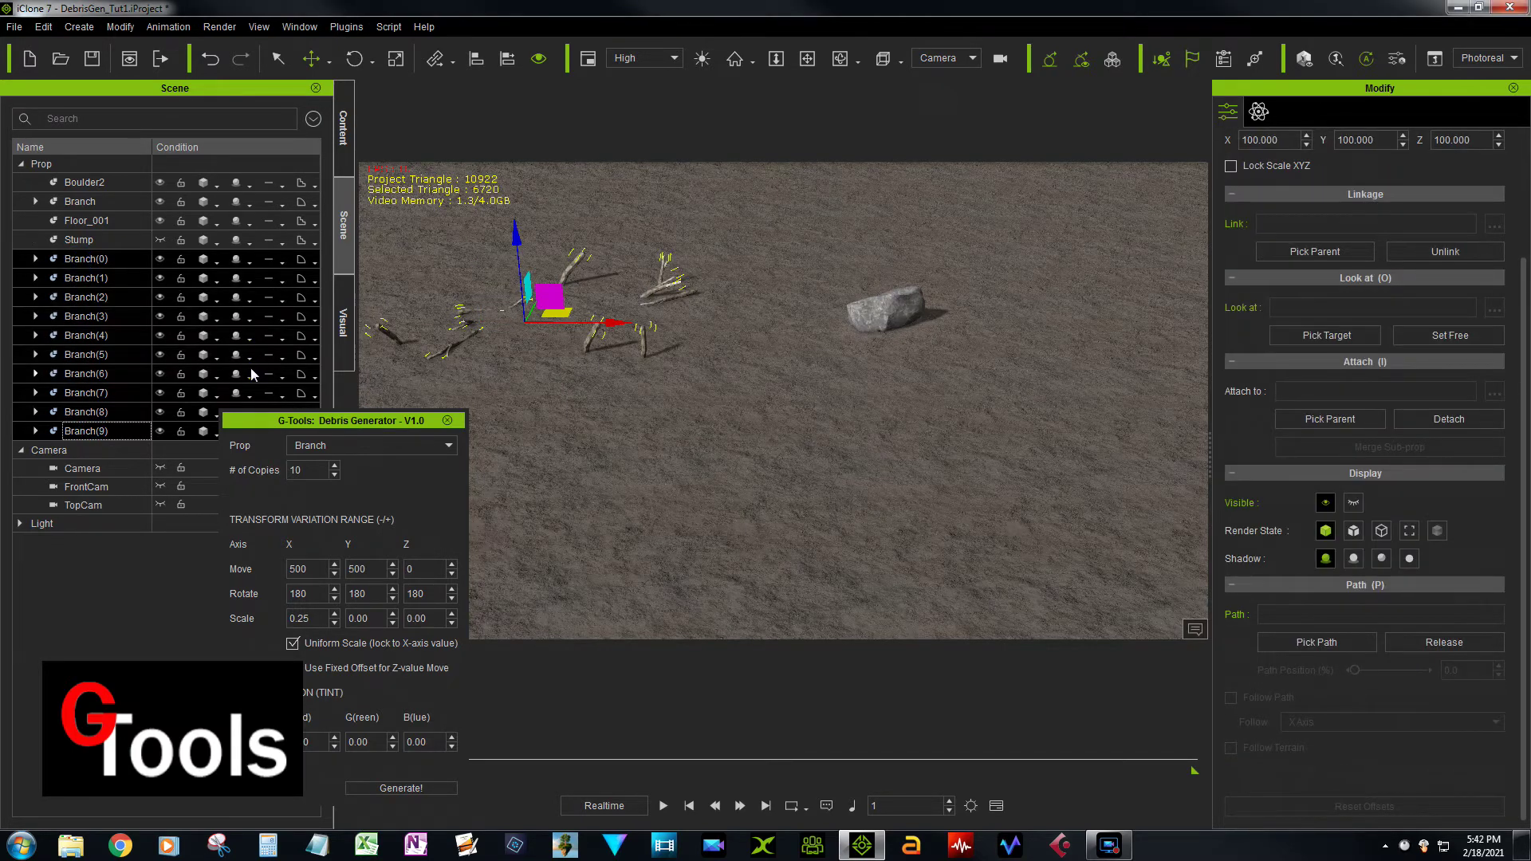
pyautogui.press('Delete')
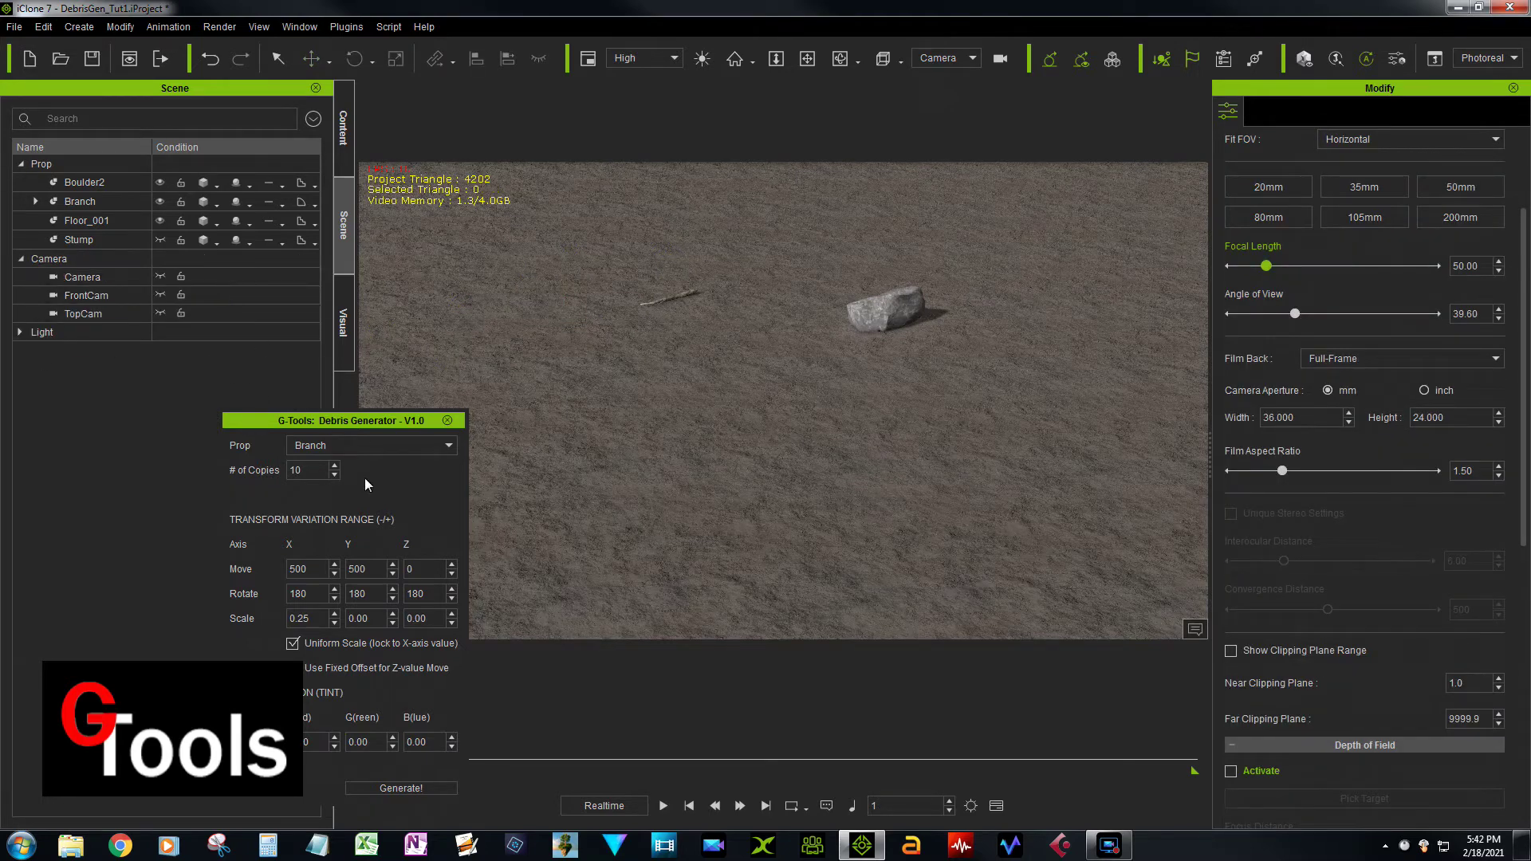
pyautogui.click(389, 446)
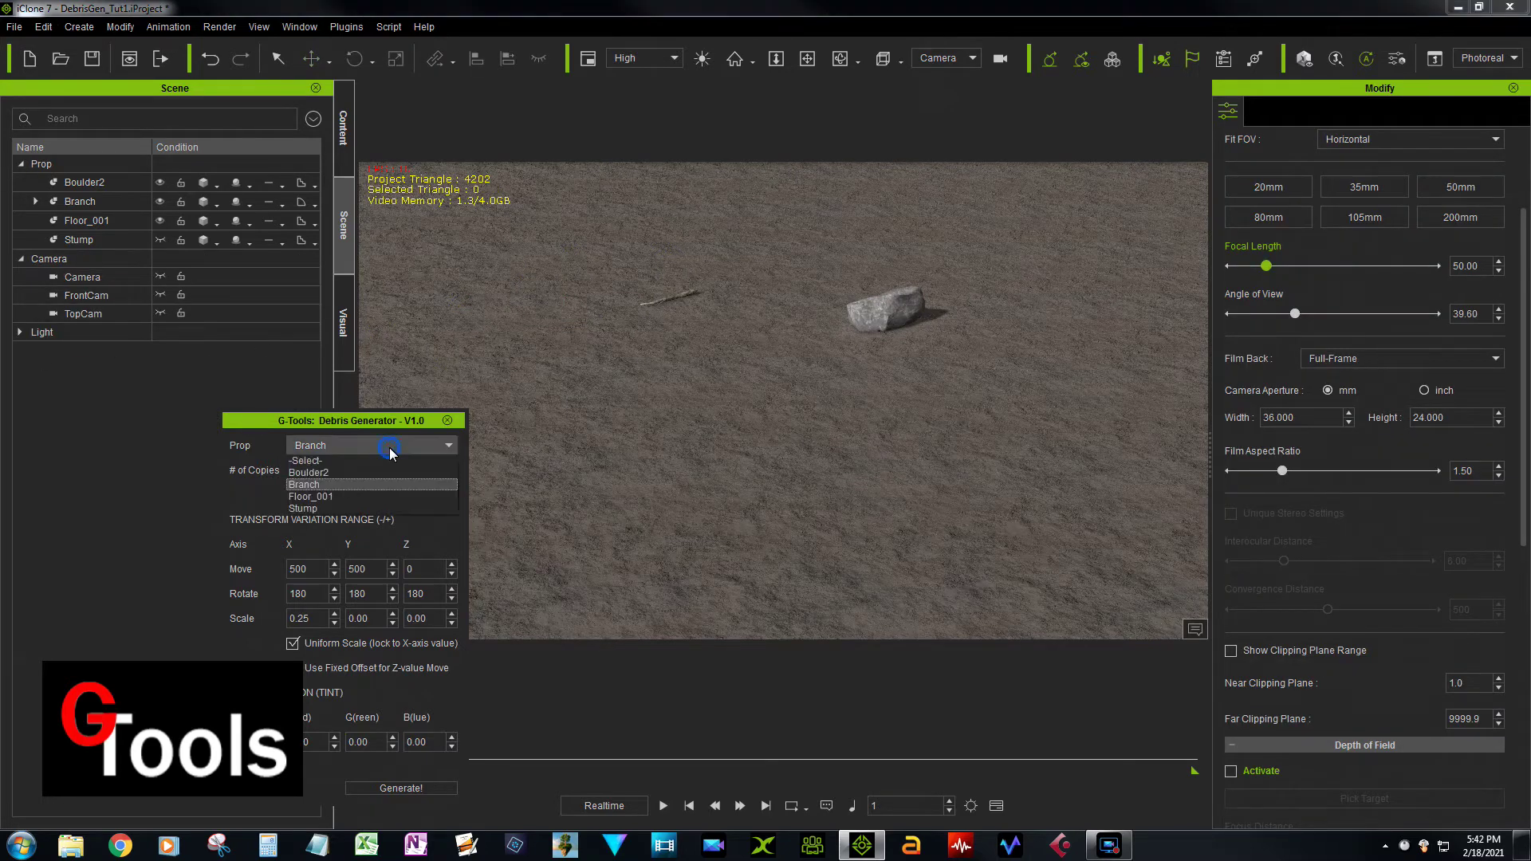
pyautogui.click(331, 461)
pyautogui.click(102, 181)
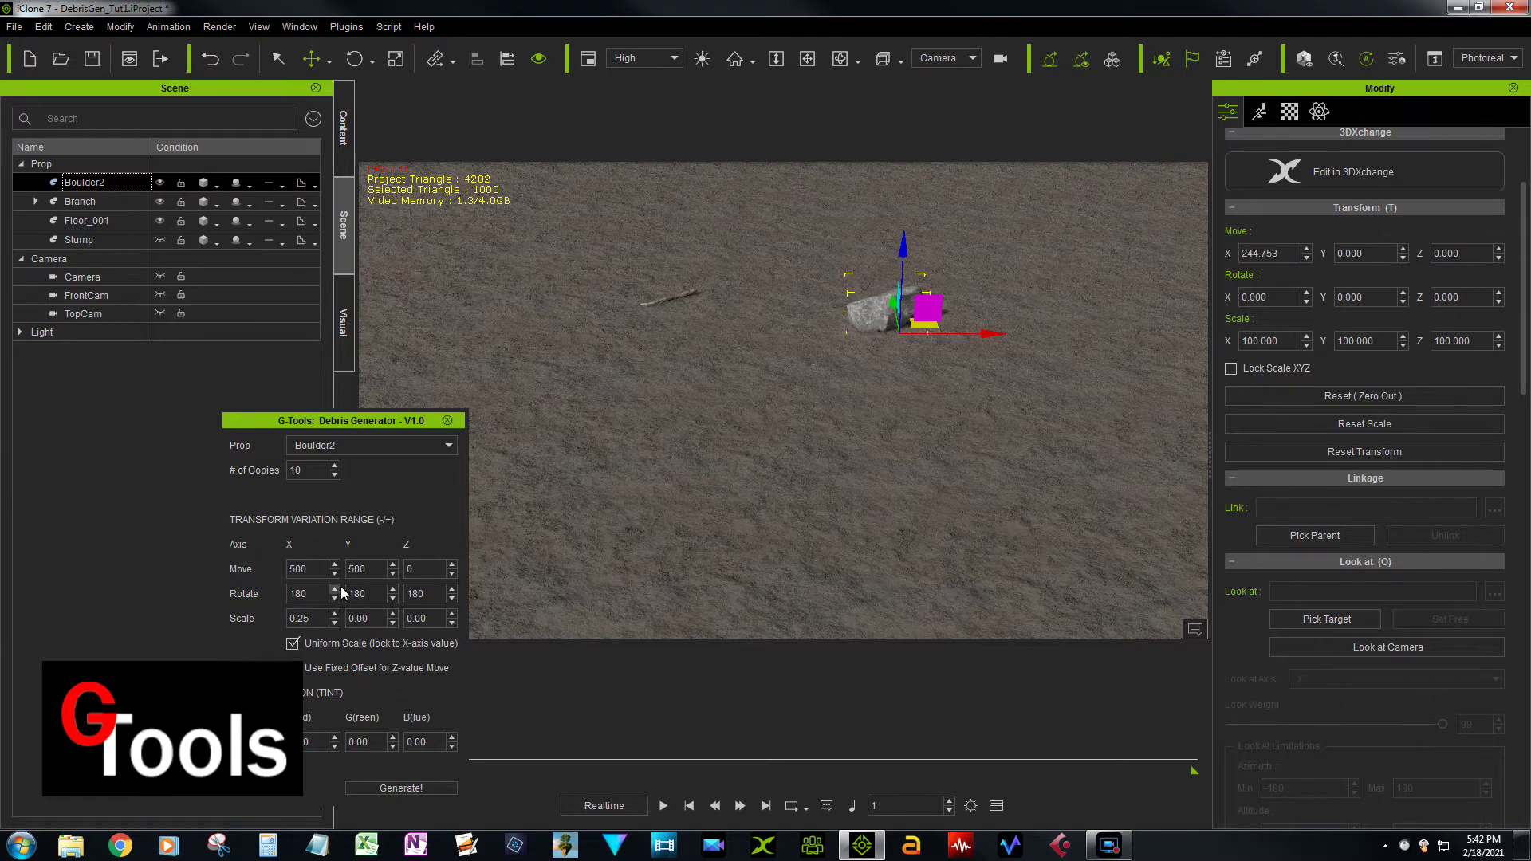
# Reset Rotate X variation to 0 and generate ten Boulder2 copies.
pyautogui.moveTo(309, 594); pyautogui.dragTo(281, 595)
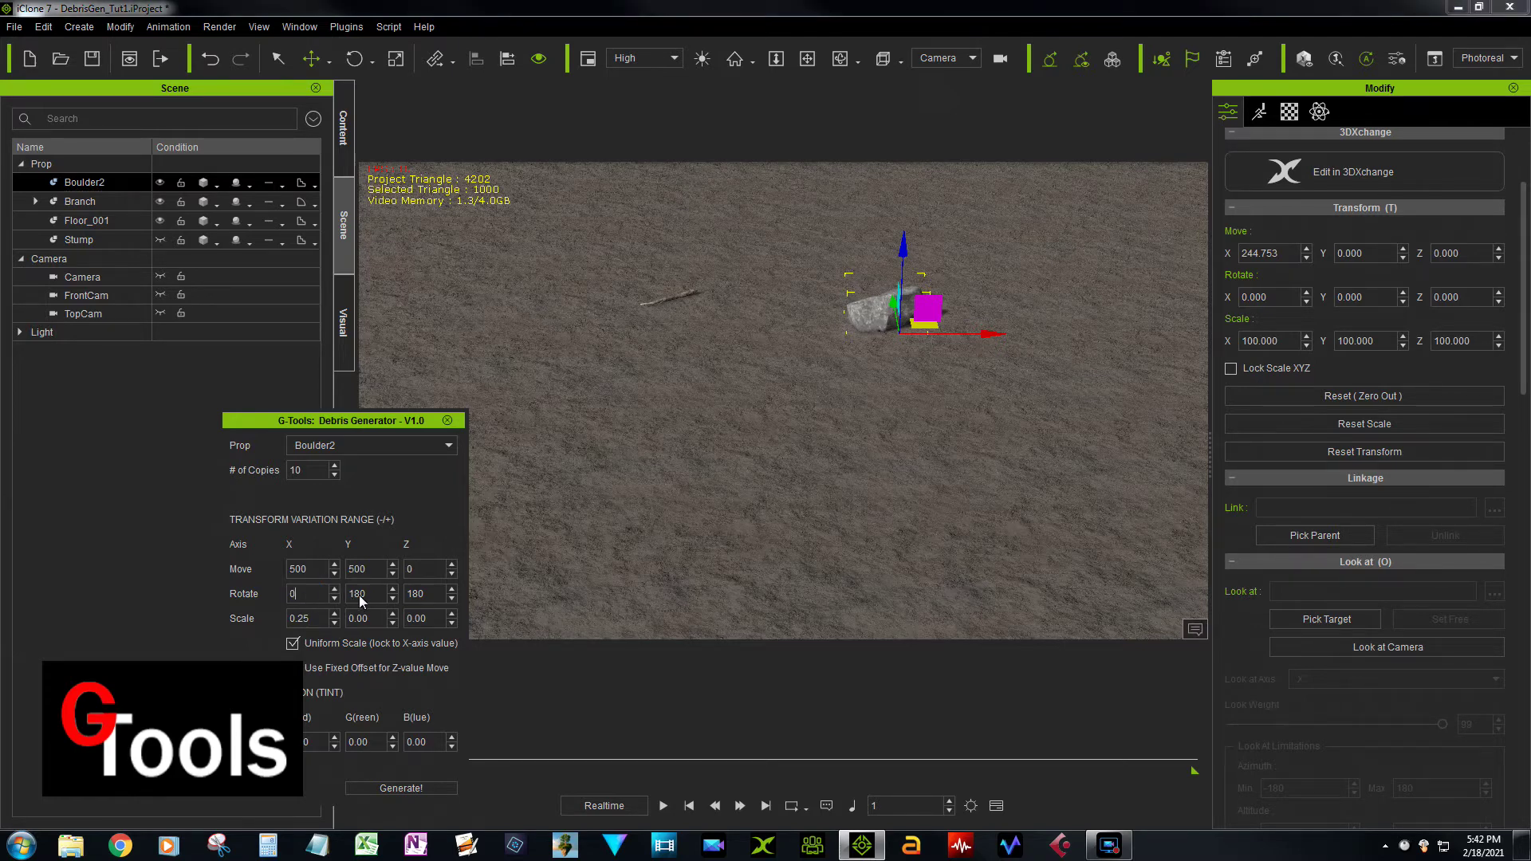
pyautogui.write('0')
pyautogui.click(394, 790)
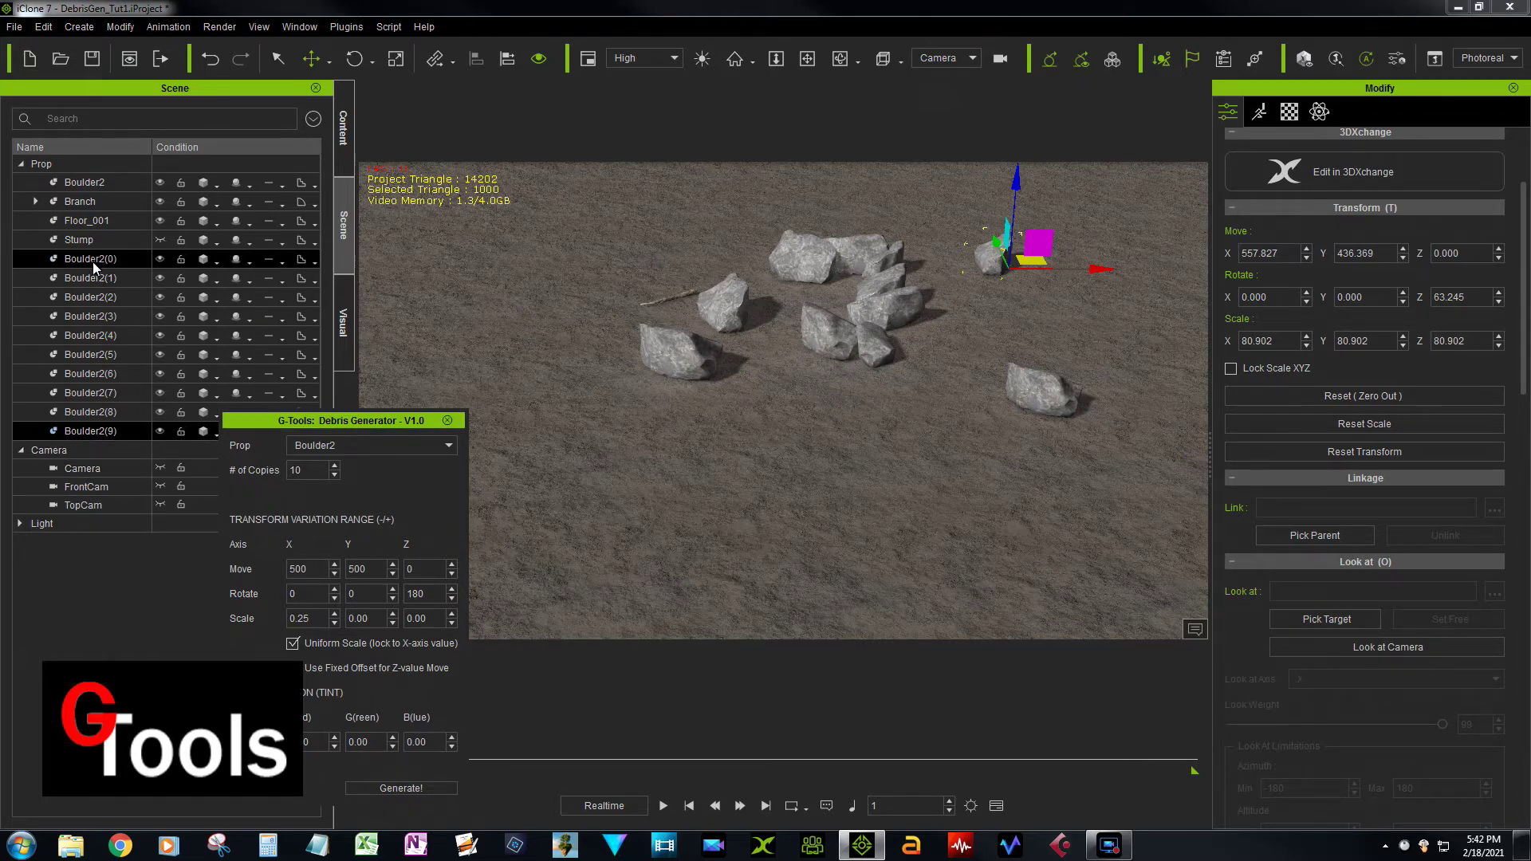
# Delete the ten existing copies, Boulder2(0) through Boulder2(9).
pyautogui.click(117, 431)
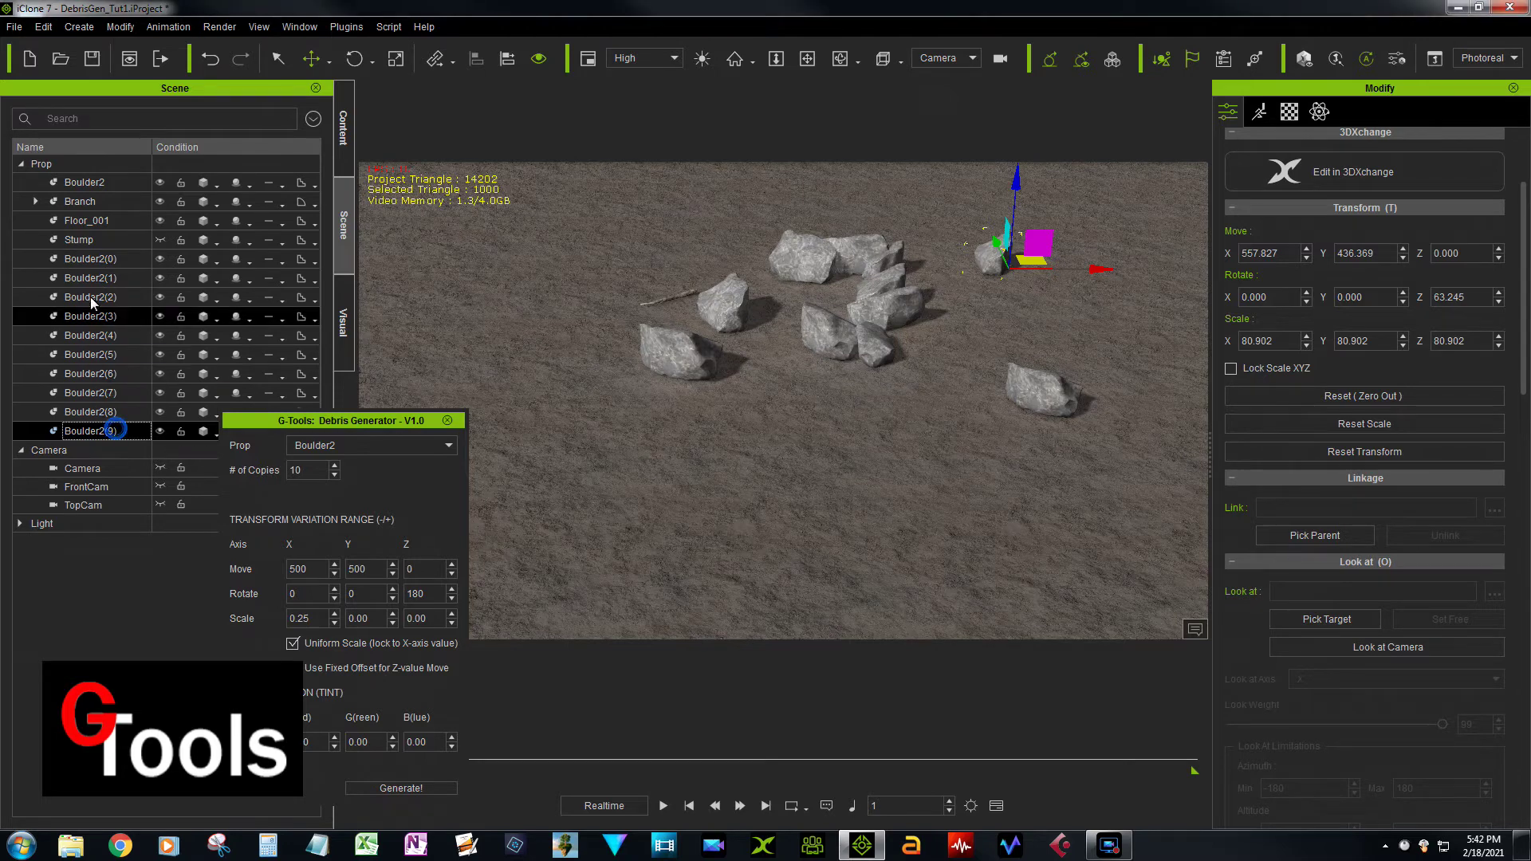
pyautogui.keyDown('shift'); pyautogui.click(100, 260); pyautogui.keyUp('shift')
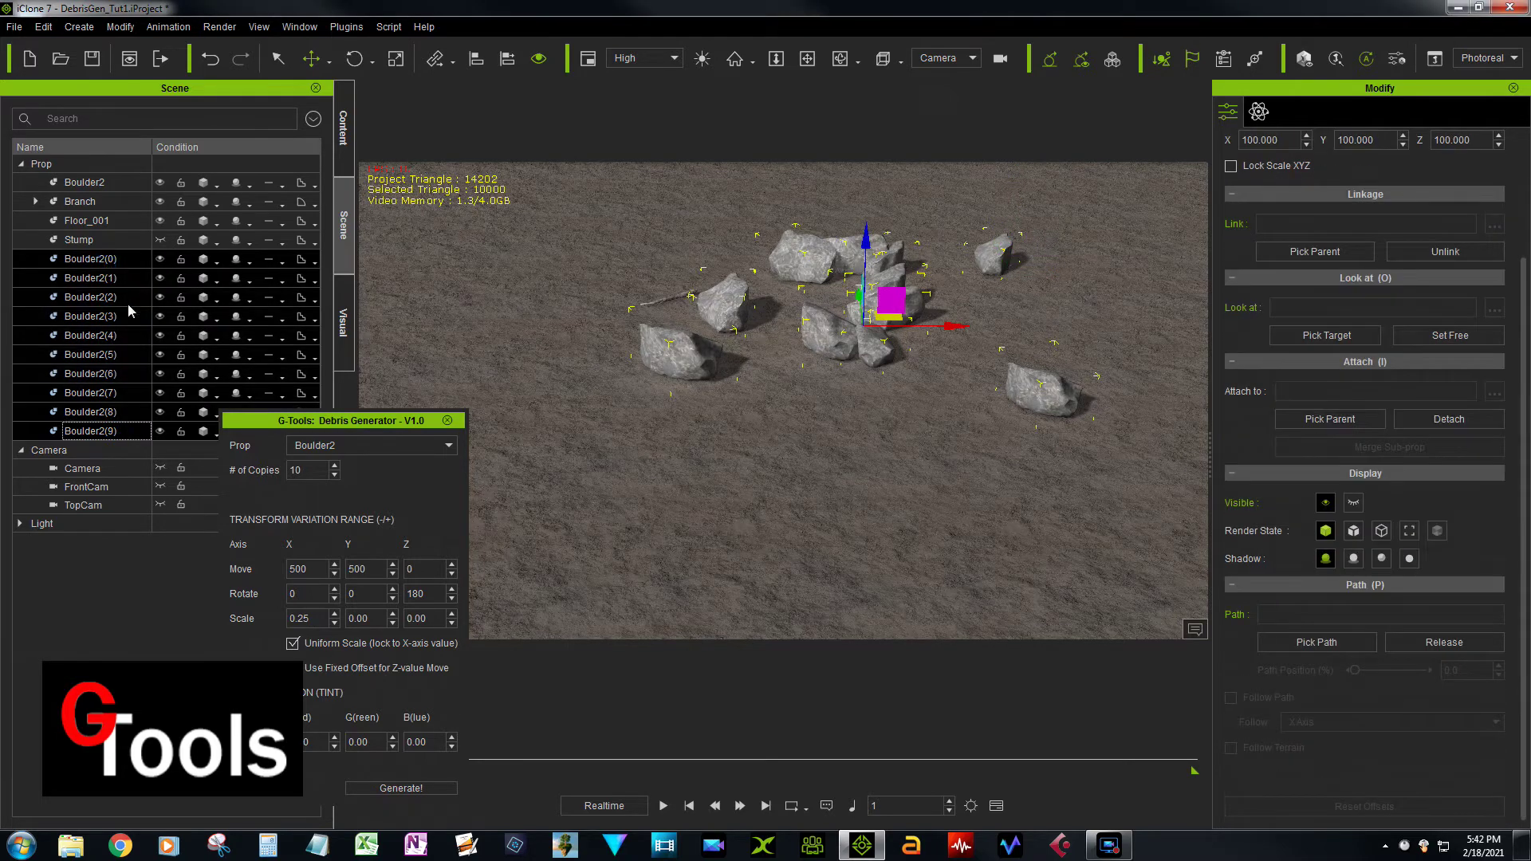
pyautogui.press('Delete')
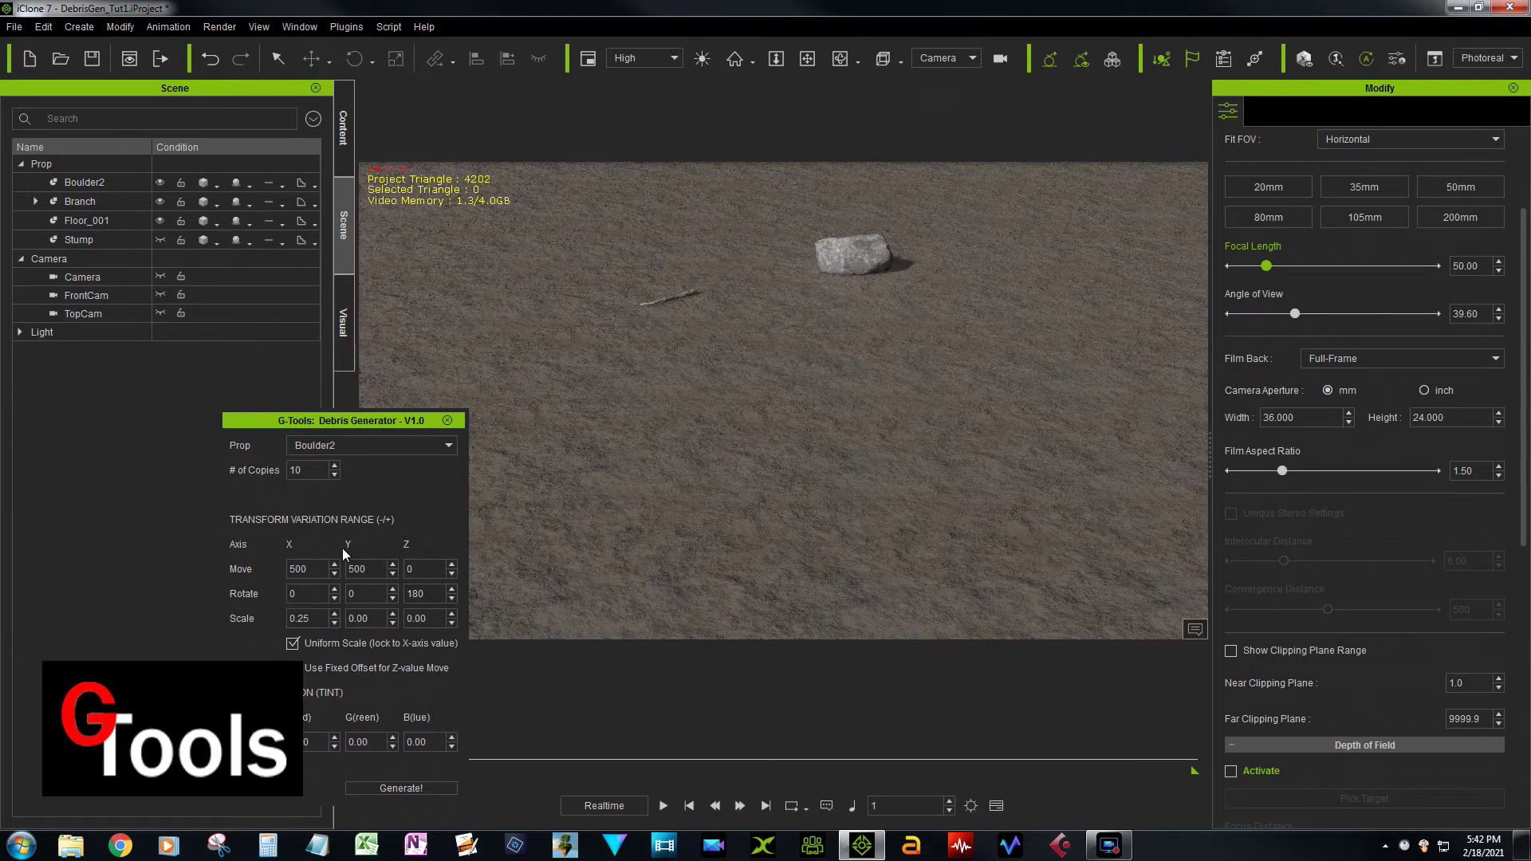
# Generate a fresh set of ten copies with 180 rotation variation and 0.5 scale variation.
pyautogui.doubleClick(312, 594)
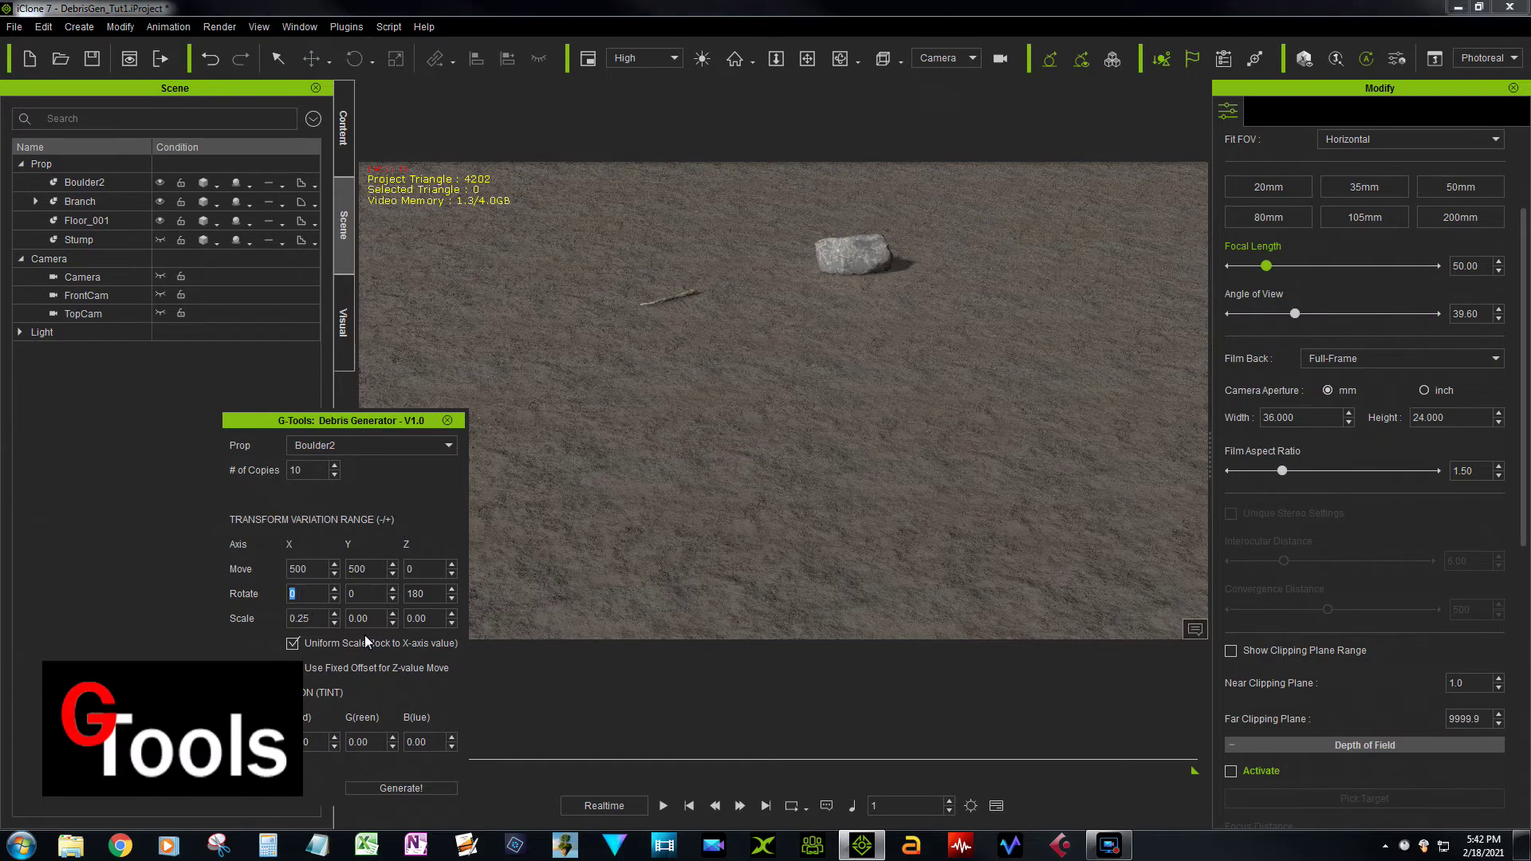
pyautogui.write('180')
pyautogui.doubleClick(319, 619)
pyautogui.write('.5')
pyautogui.click(401, 785)
pyautogui.click(402, 789)
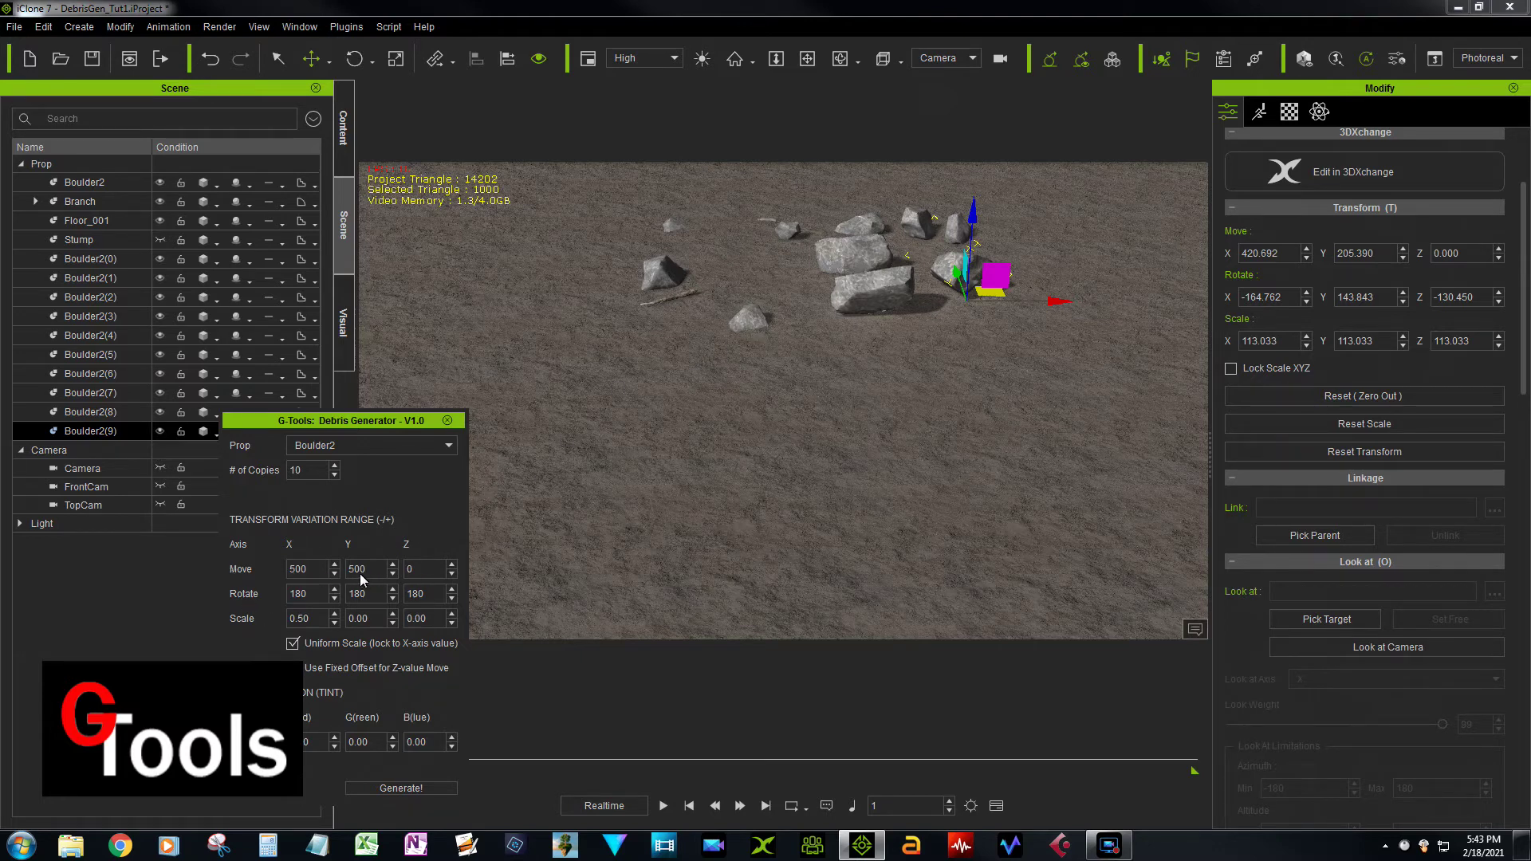
pyautogui.doubleClick(302, 569)
# Generate ten more copies with 1000 X and Y move variation, then pan to view them.
pyautogui.write('1000')
pyautogui.doubleClick(370, 570)
pyautogui.click(403, 788)
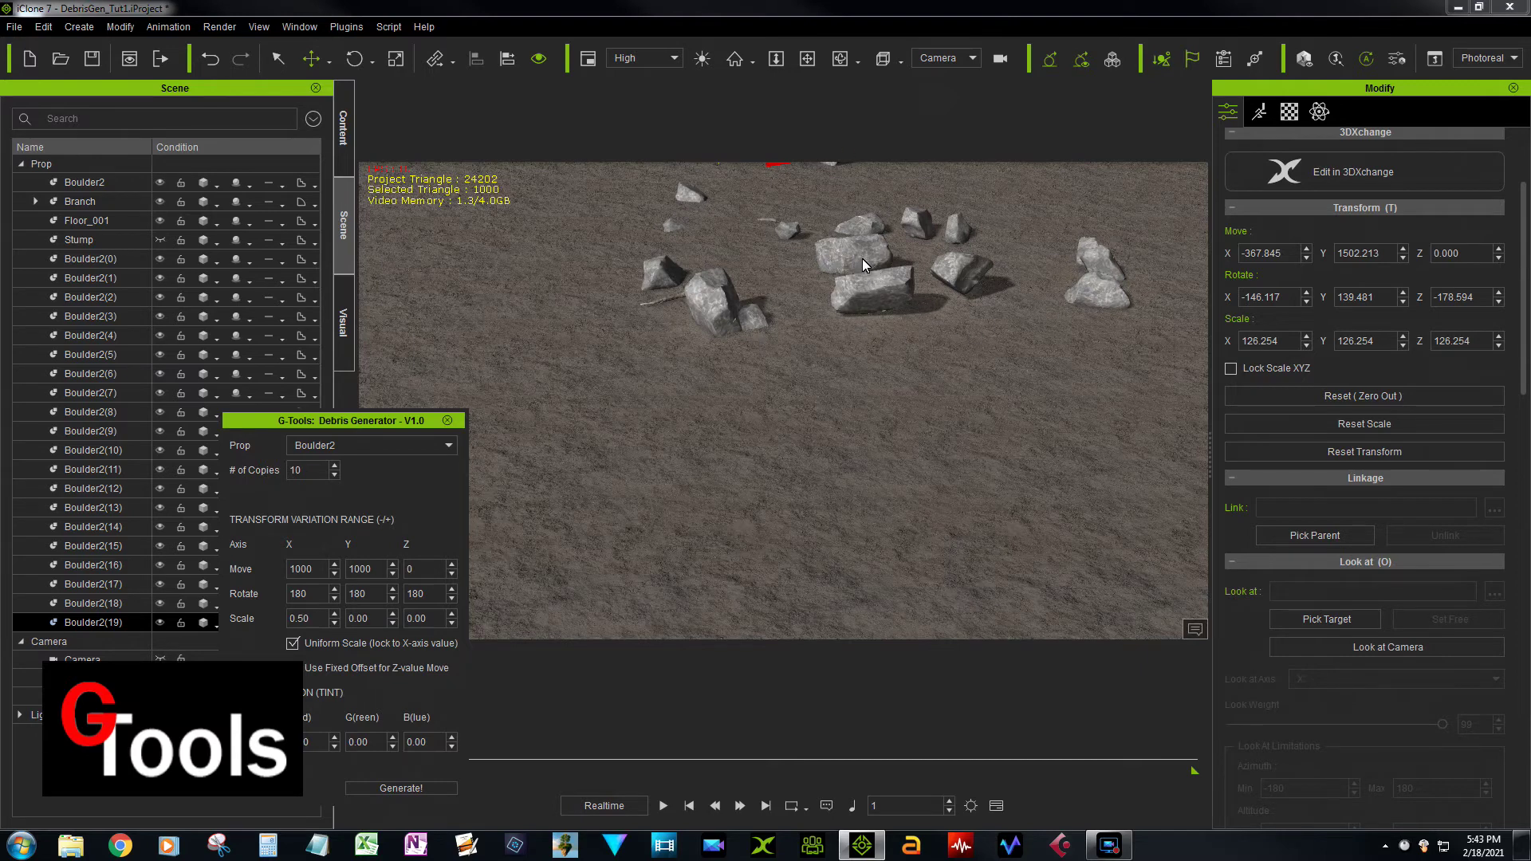
pyautogui.click(807, 59)
pyautogui.moveTo(790, 189); pyautogui.dragTo(771, 295)
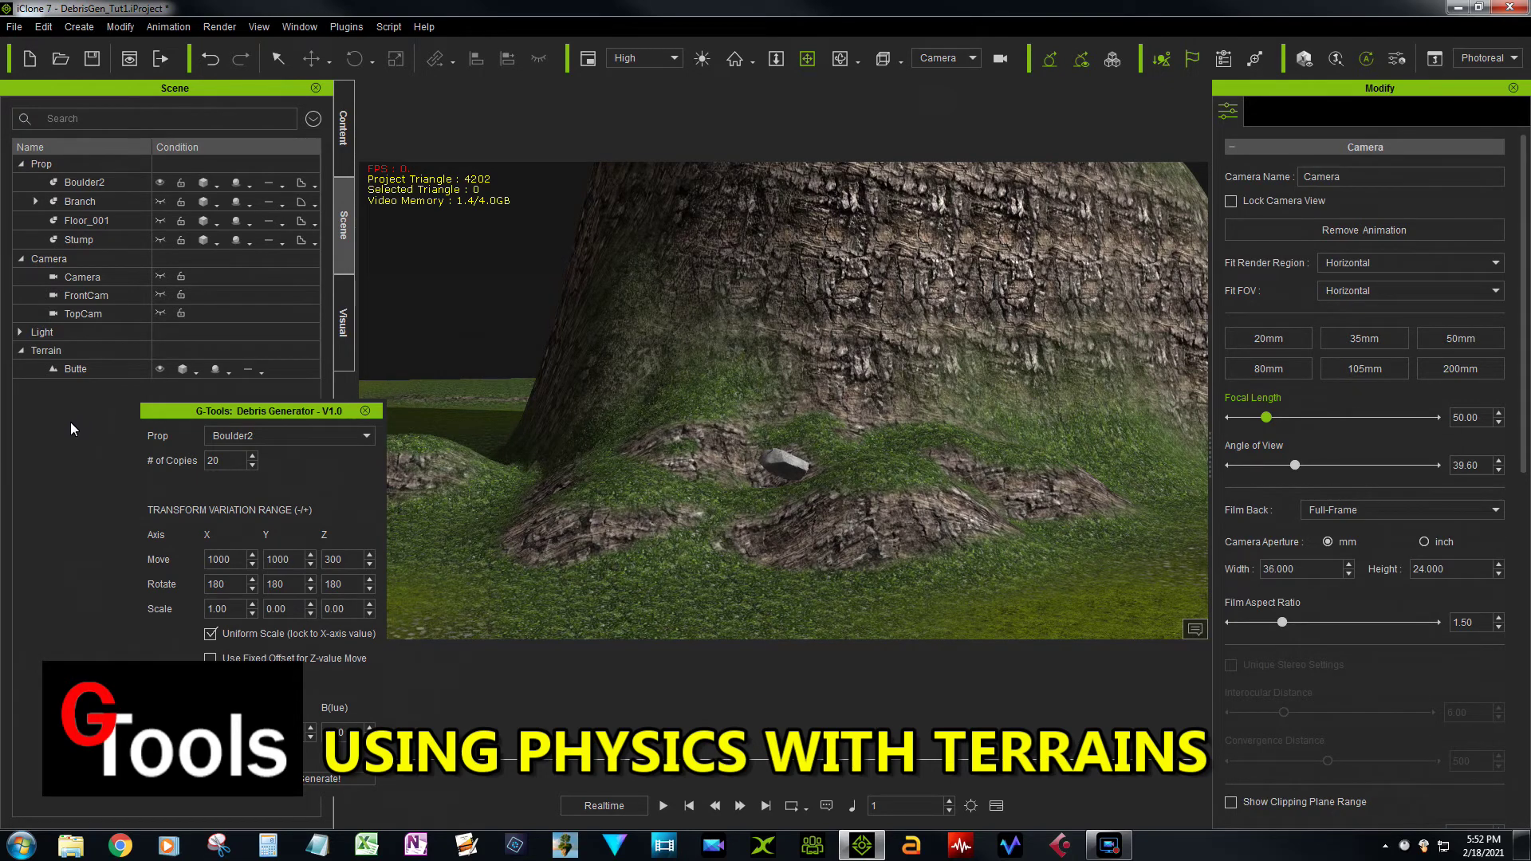
# Select the Butte terrain, then the Boulder2 prop to bring up its settings.
pyautogui.click(84, 371)
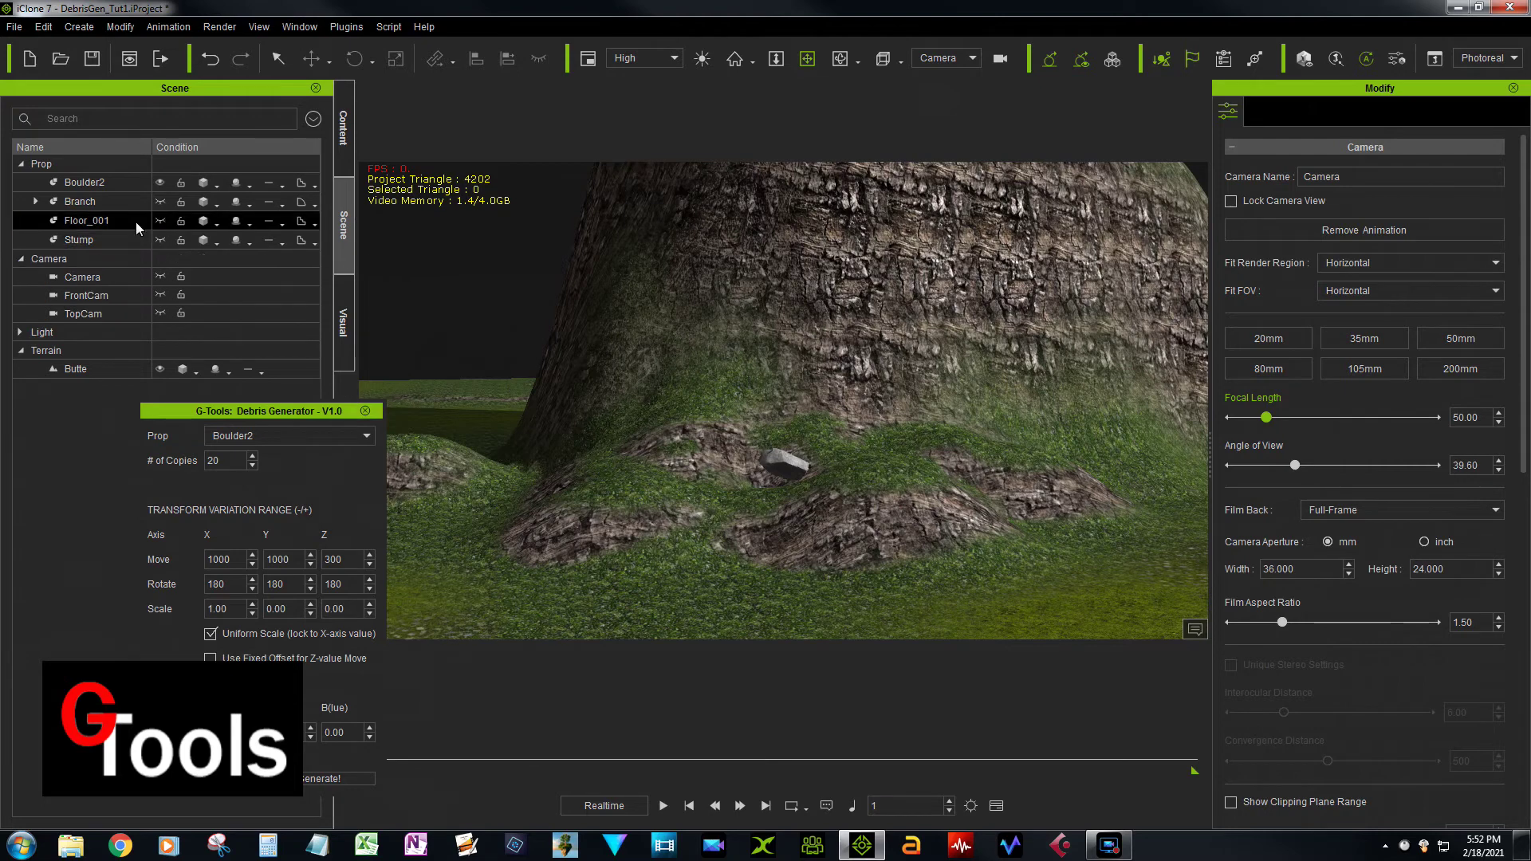
pyautogui.click(120, 180)
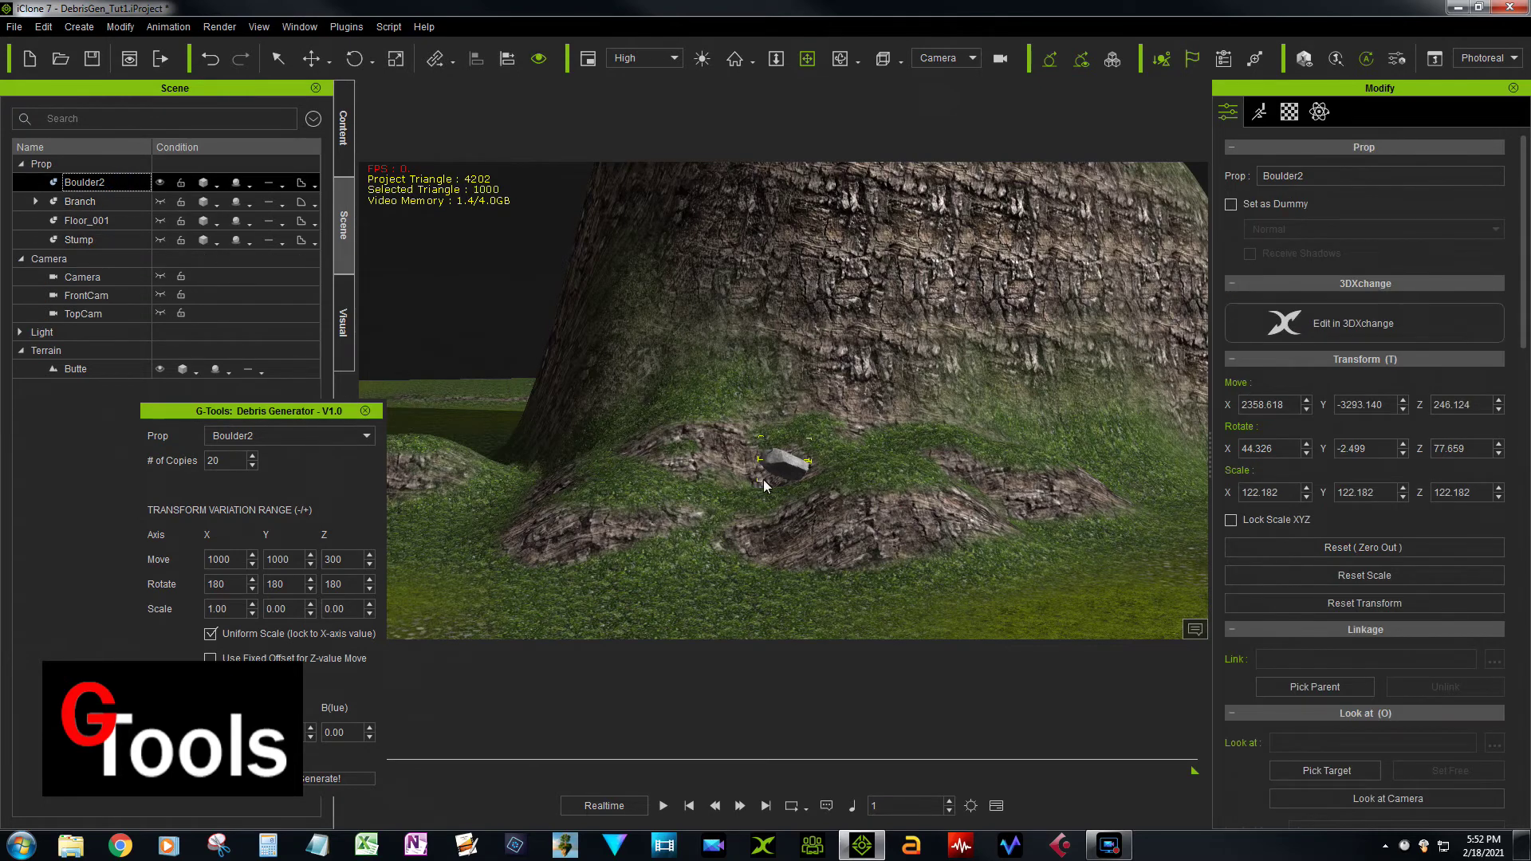
# Activate physics on Boulder2 as a dynamic rigid body, then select the Butte terrain.
pyautogui.click(1319, 113)
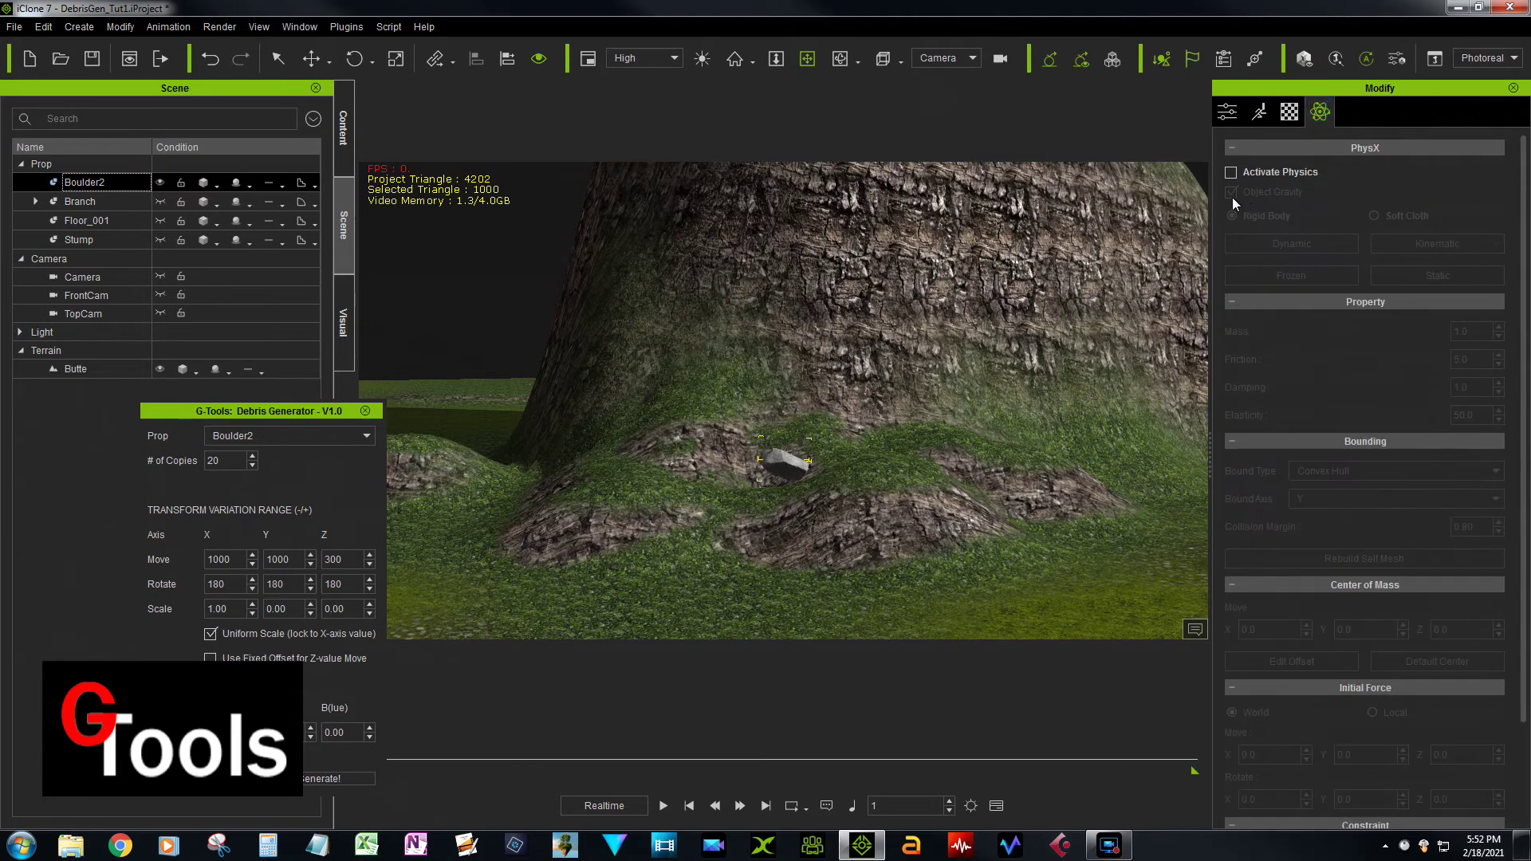
pyautogui.click(1233, 173)
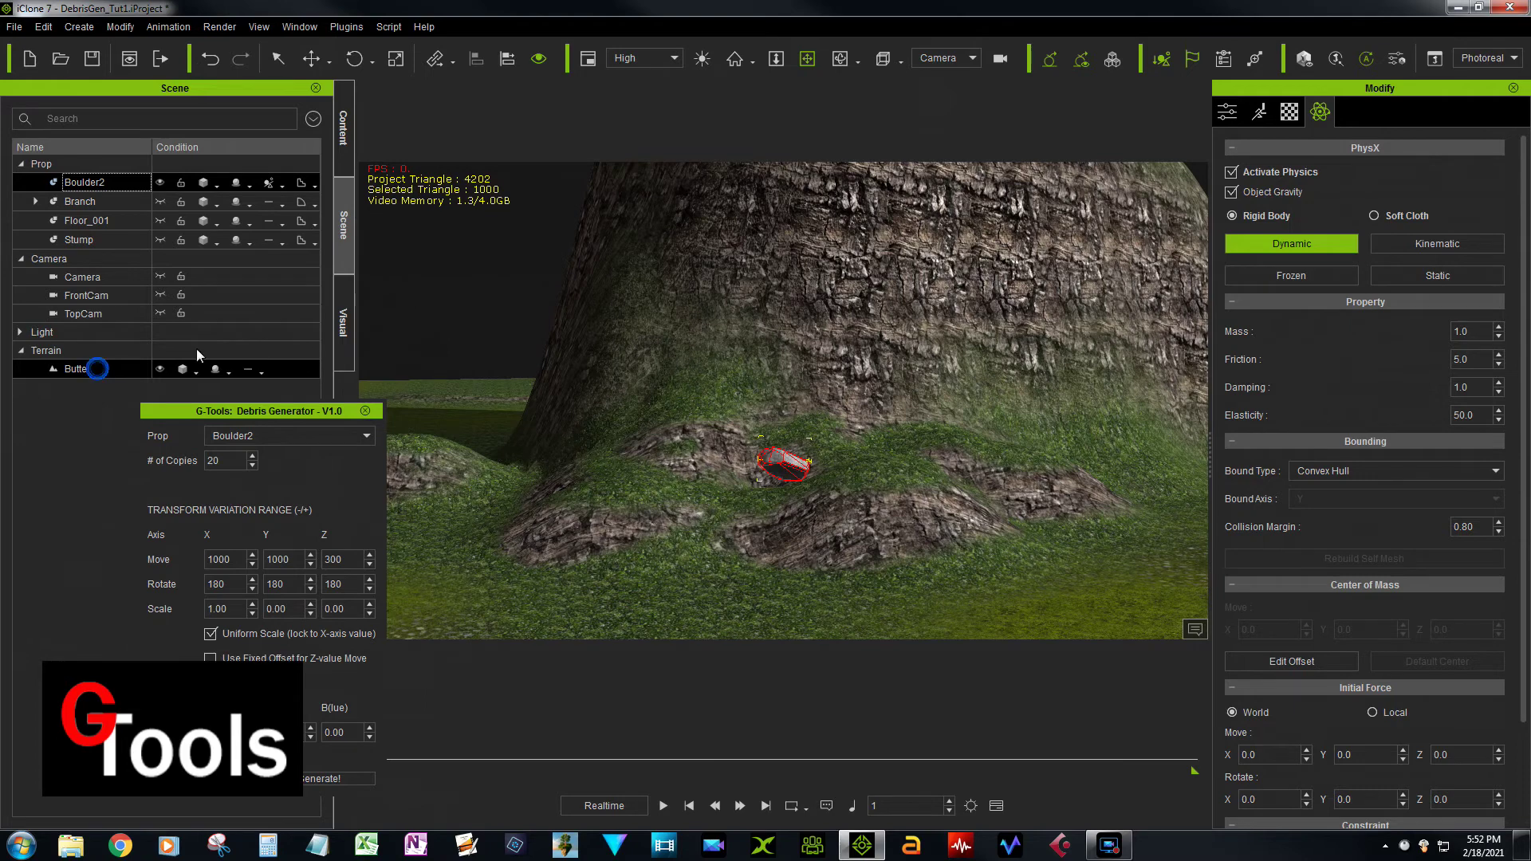
pyautogui.click(128, 369)
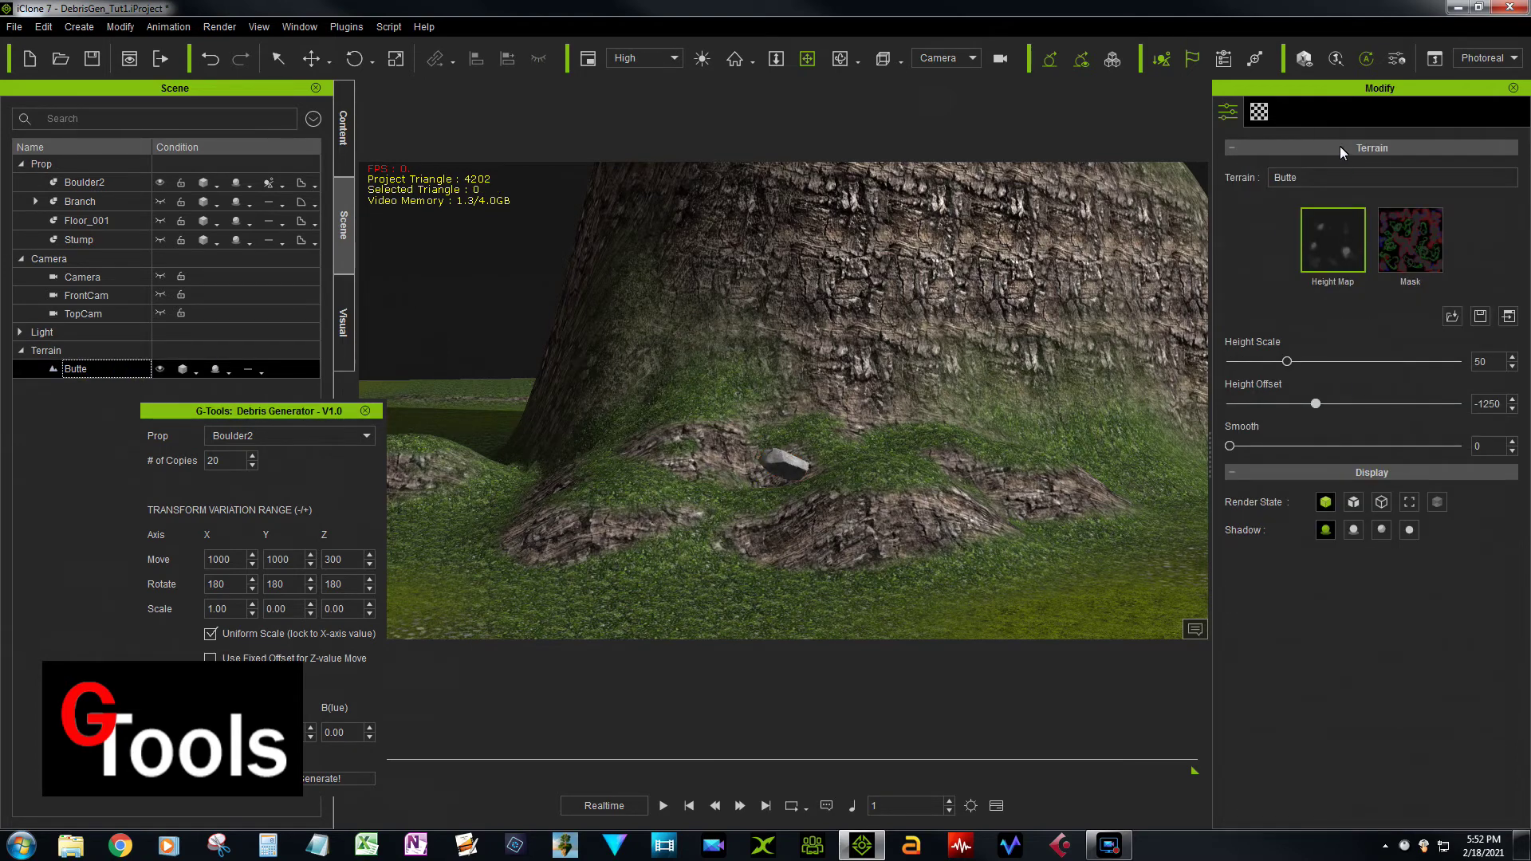
# Enable terrain physics on Butte with margin 3.00, elasticity 100 and friction 30.
pyautogui.click(1266, 116)
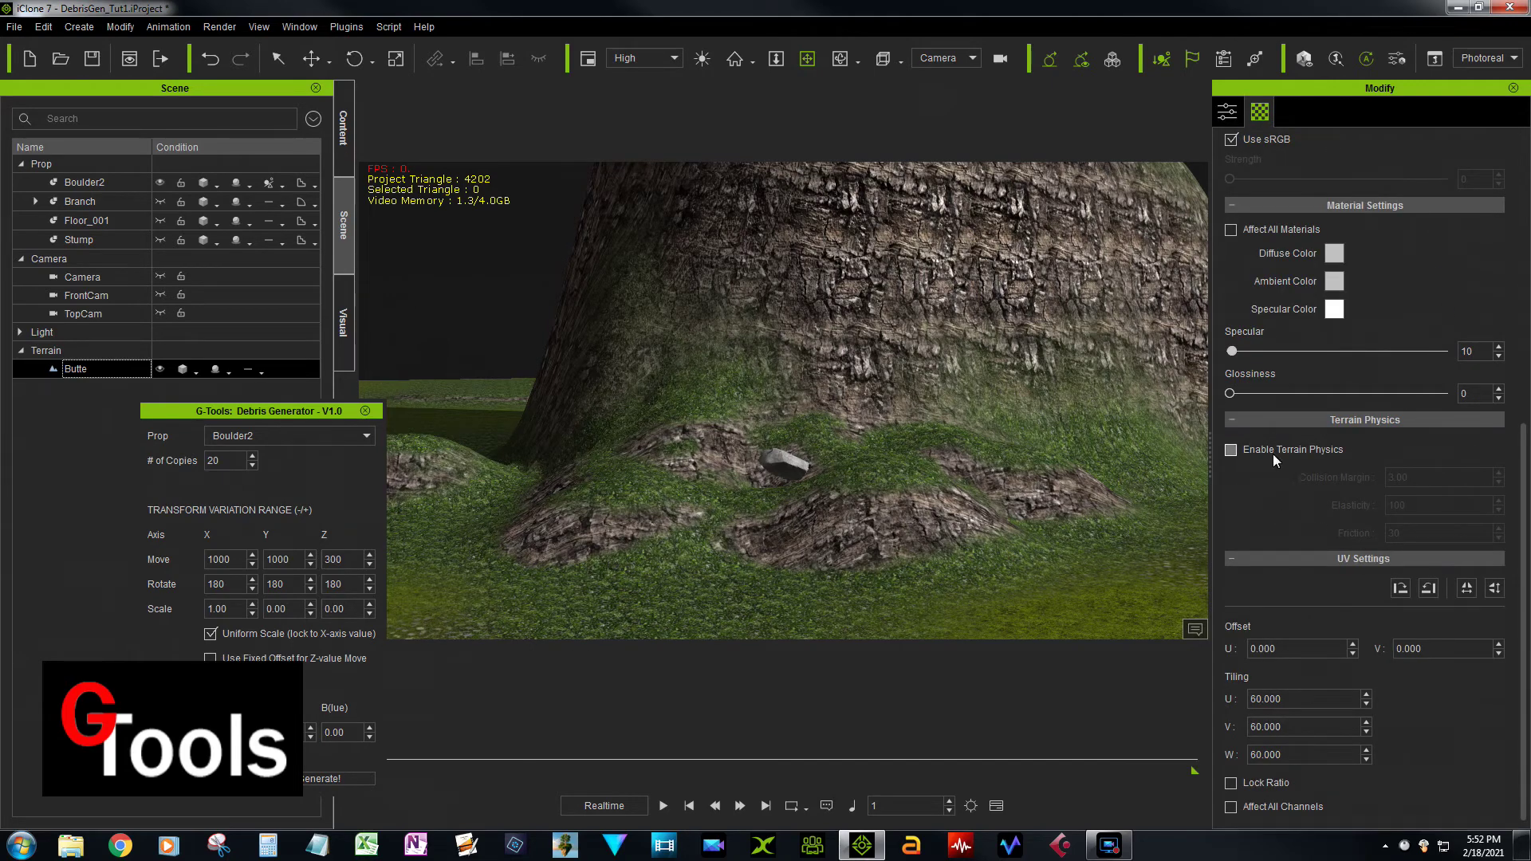
pyautogui.click(1230, 450)
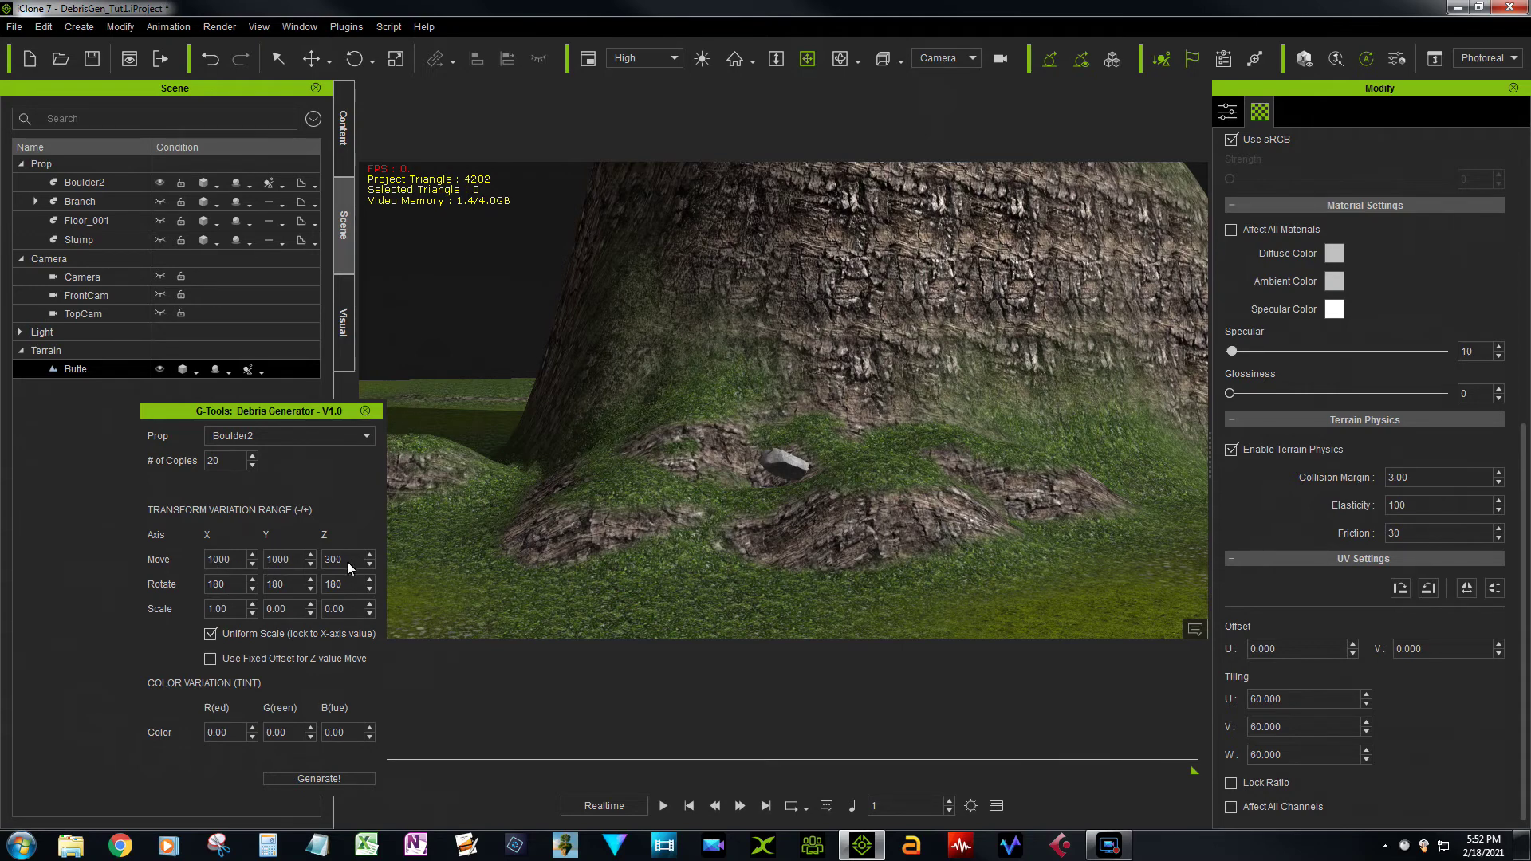
# Use a fixed Z offset and generate twenty Boulder2 copies above the butte.
pyautogui.click(211, 659)
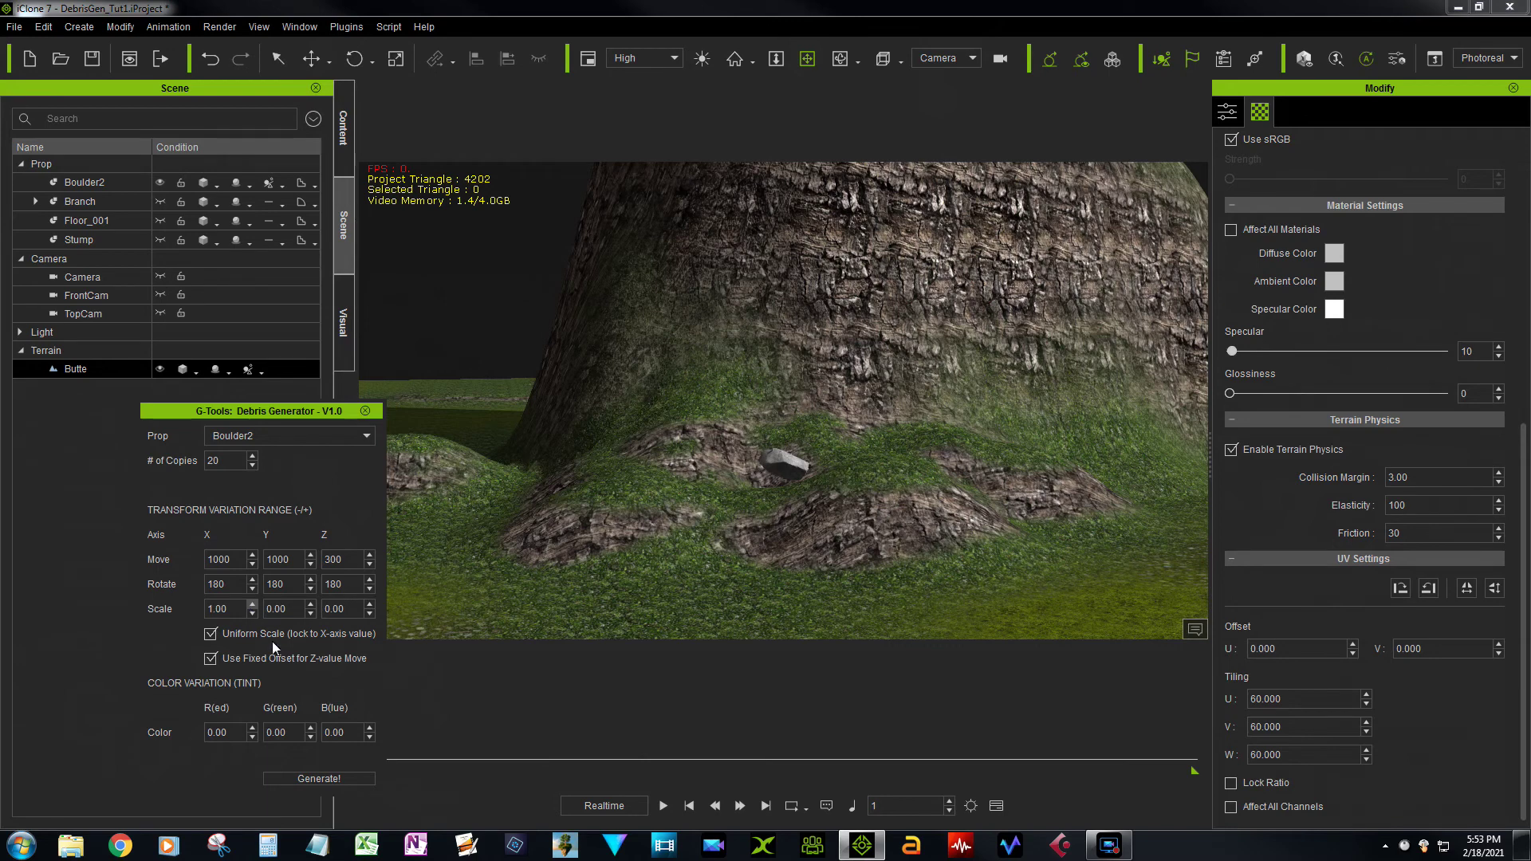
pyautogui.click(319, 778)
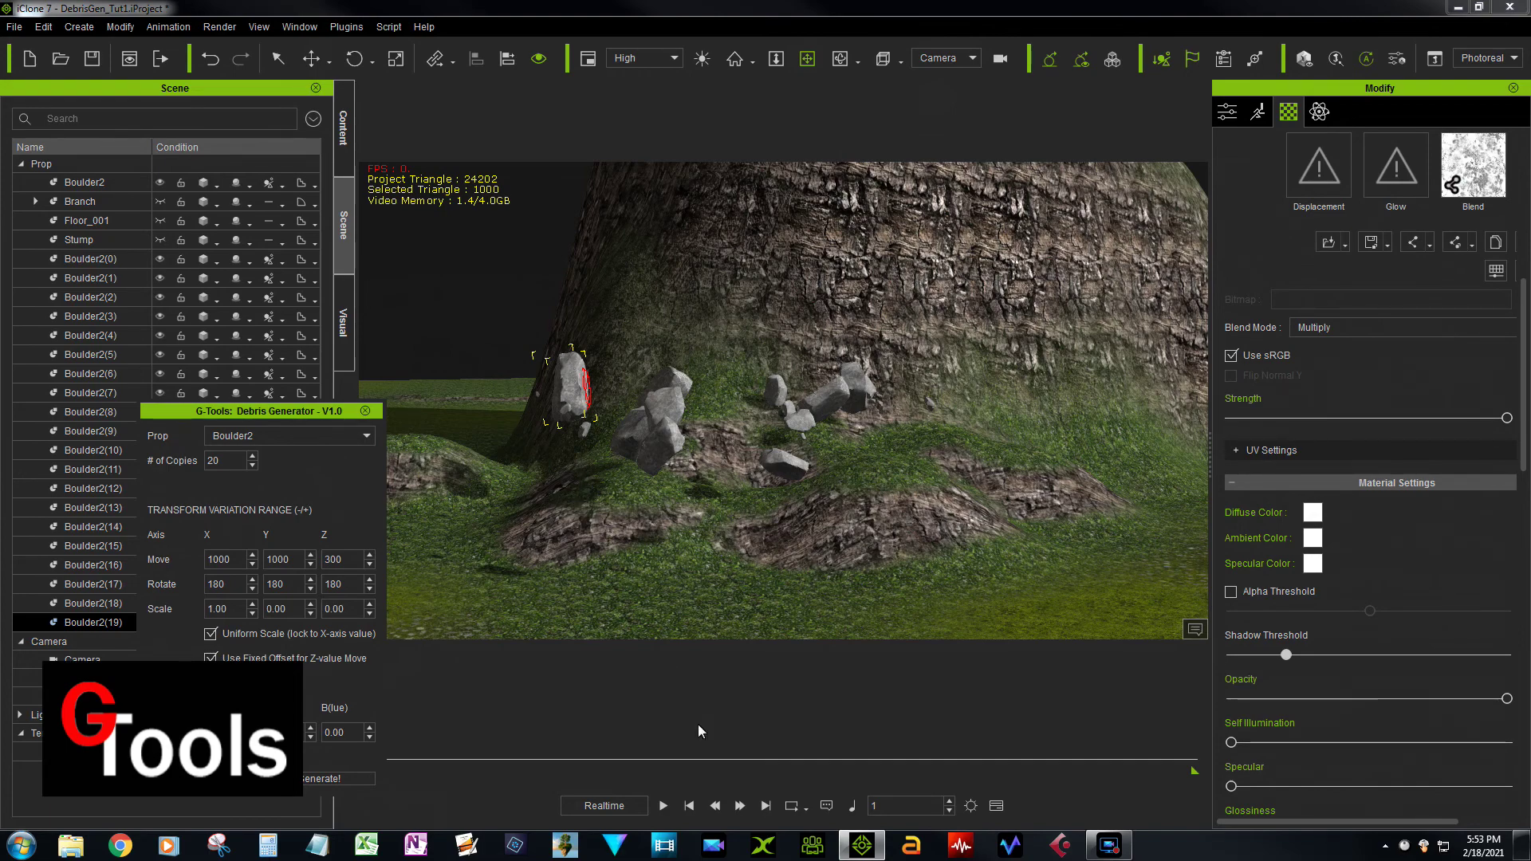
# Play the physics simulation and pause at frame 425 once the boulders settle.
pyautogui.click(663, 807)
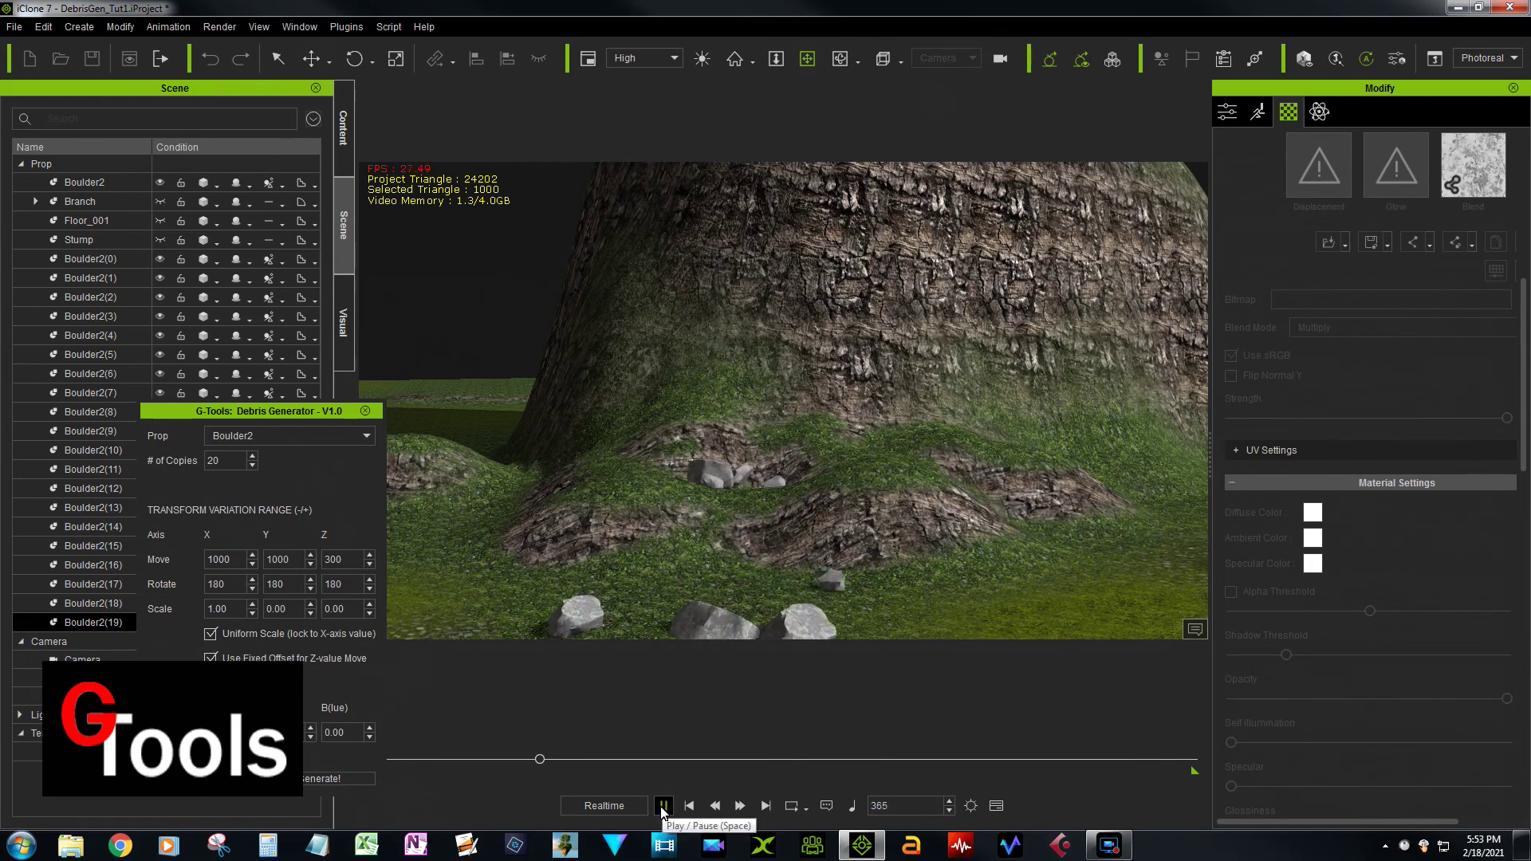
pyautogui.click(662, 807)
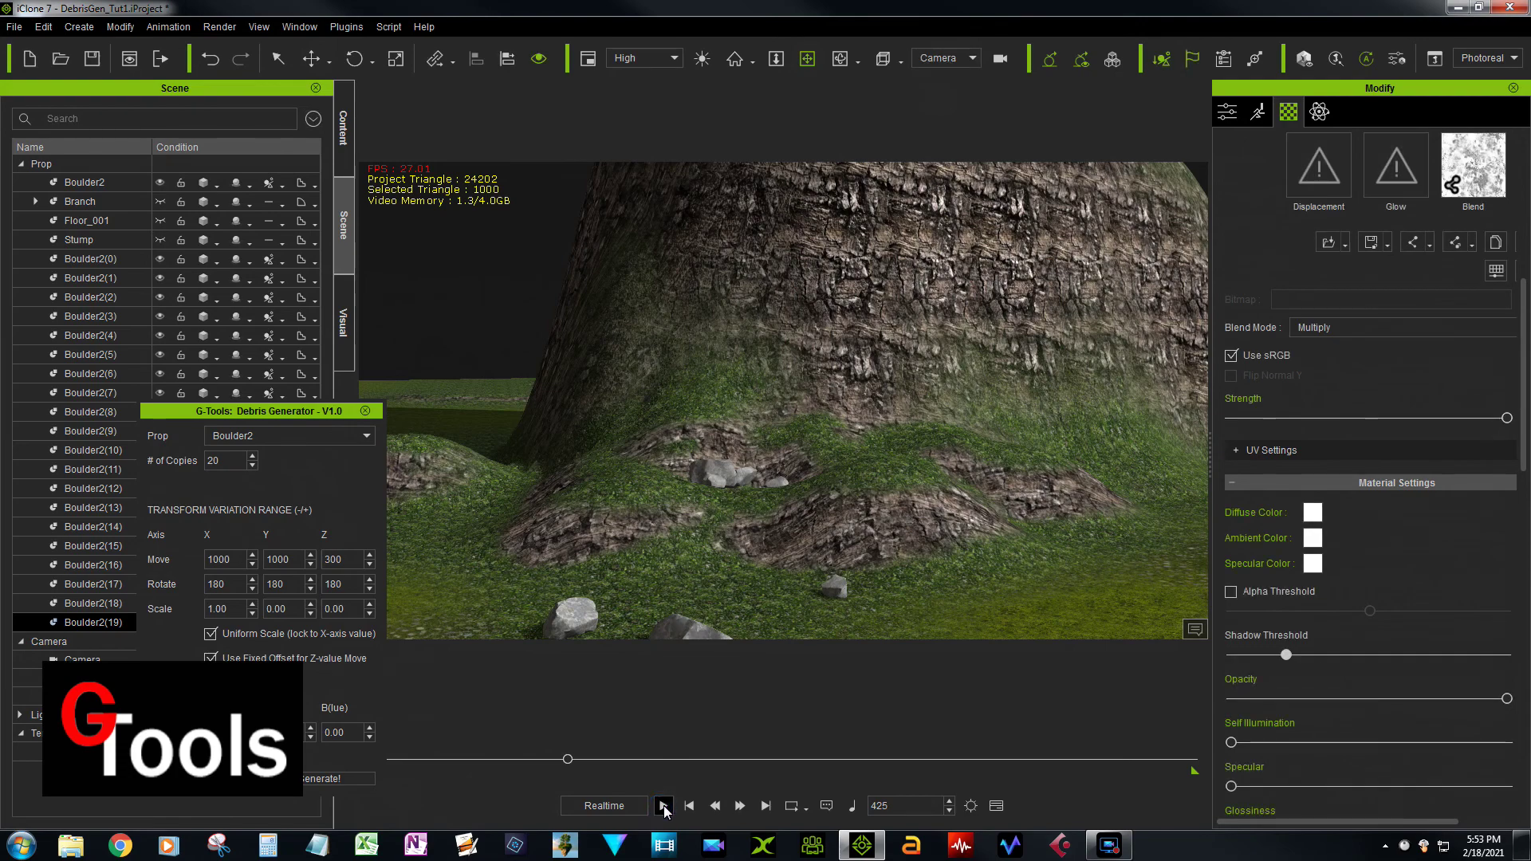